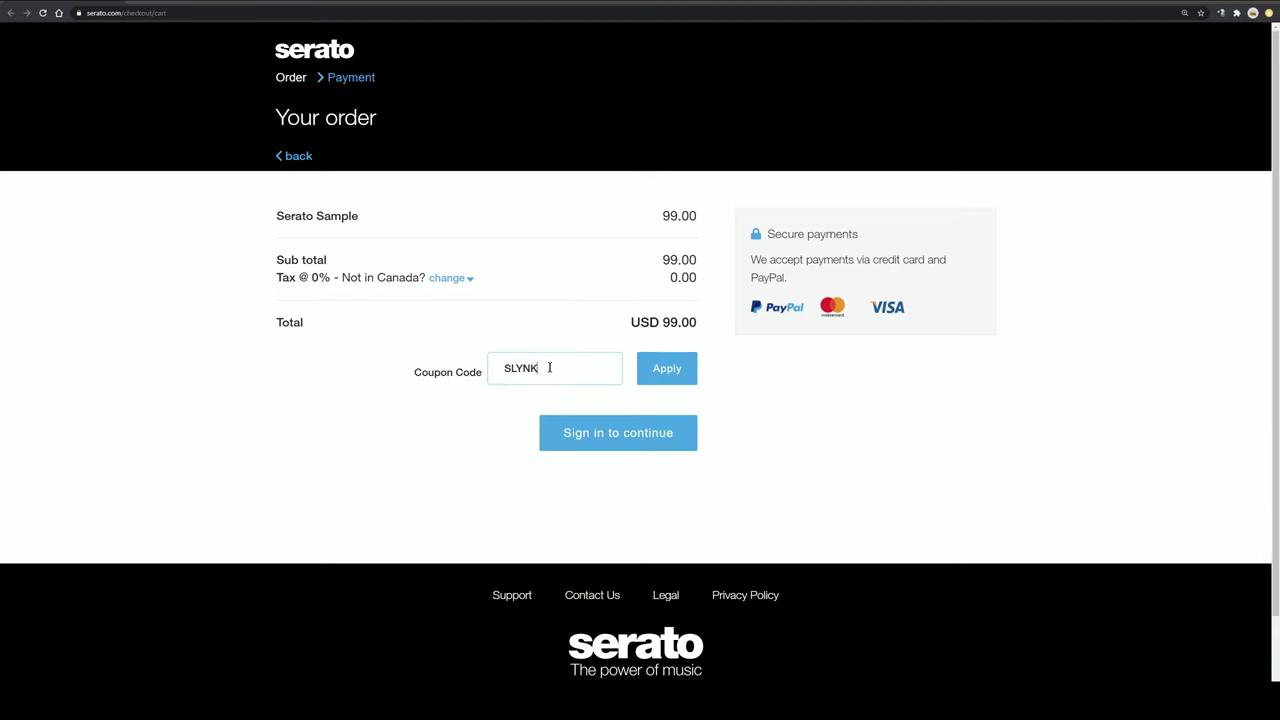
Apply the coupon code SLYNKSAMPLE to the Serato Sample order and highlight the discount percentage.
{"action": "left_click", "coordinate": [650, 368]}
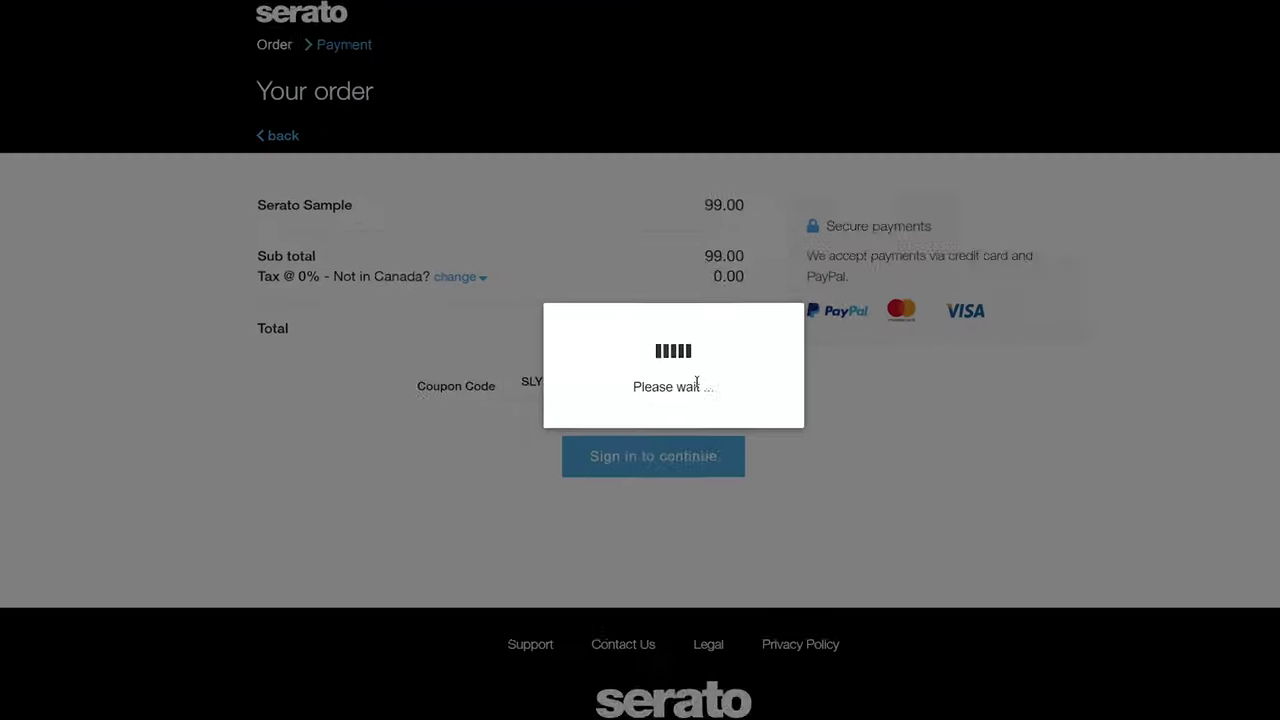
{"action": "double_click", "coordinate": [352, 242]}
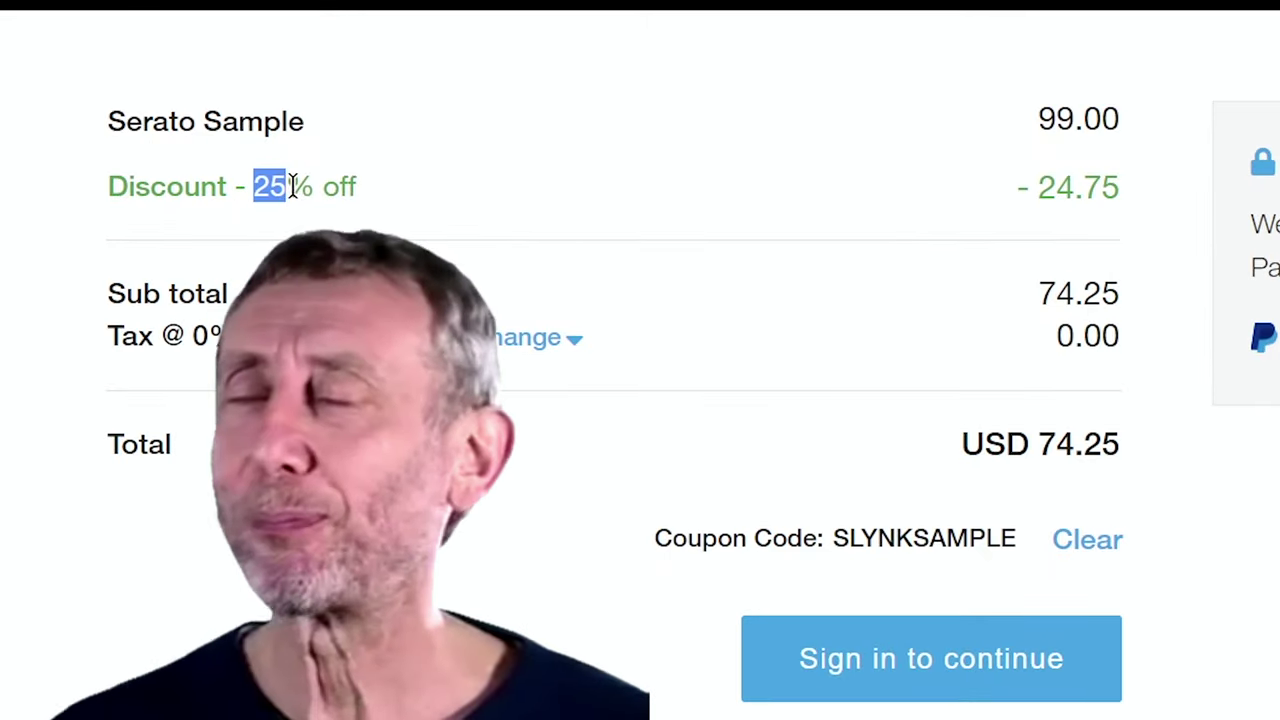
{"action": "left_click_drag", "start_coordinate": [293, 186], "coordinate": [316, 187]}
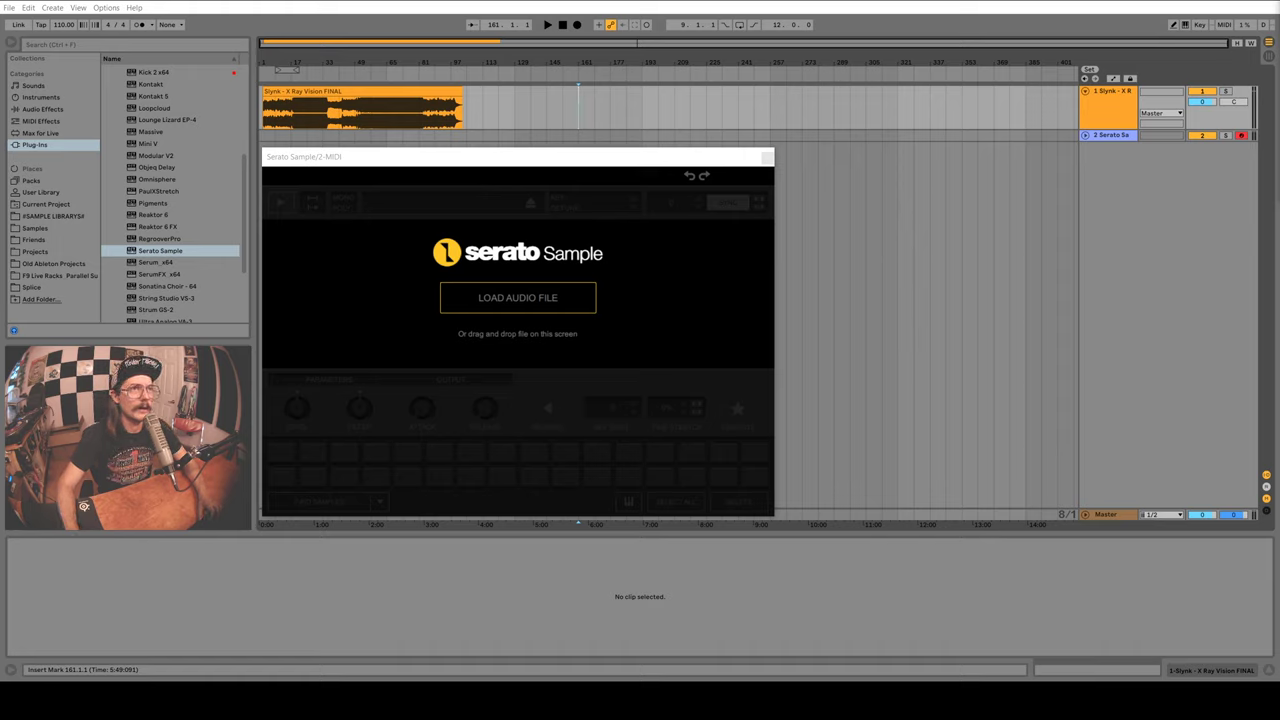
Place the Wave Candy spectrum display over the empty arrangement area beside the Serato Sample plug-in.
{"action": "left_click_drag", "start_coordinate": [870, 0], "coordinate": [1020, 289]}
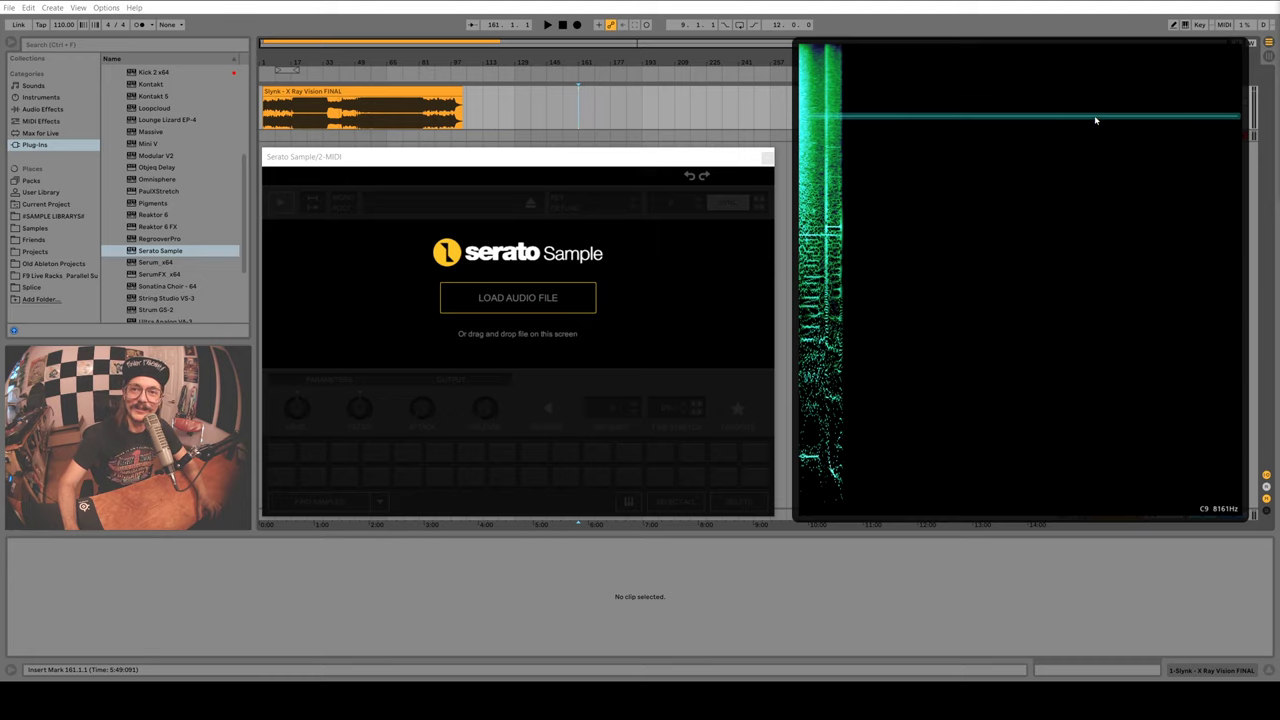
{"action": "left_click_drag", "start_coordinate": [986, 321], "coordinate": [790, 0]}
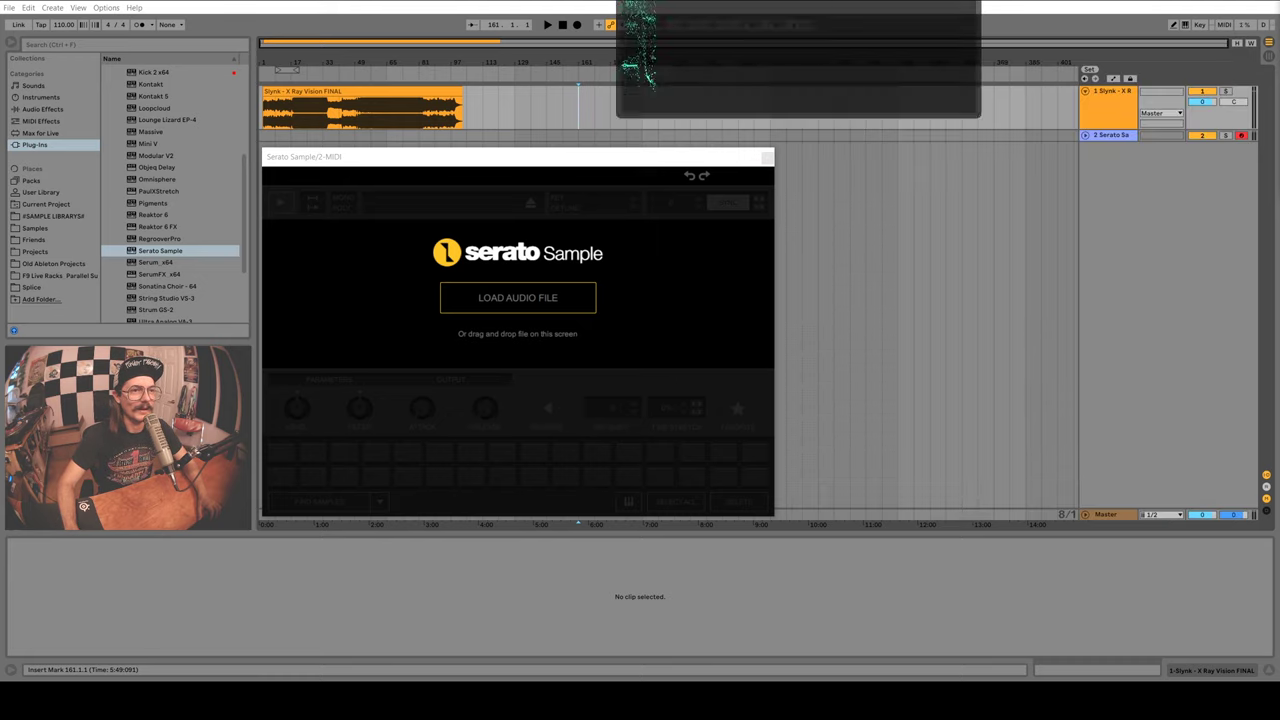
{"action": "double_click", "coordinate": [1105, 516]}
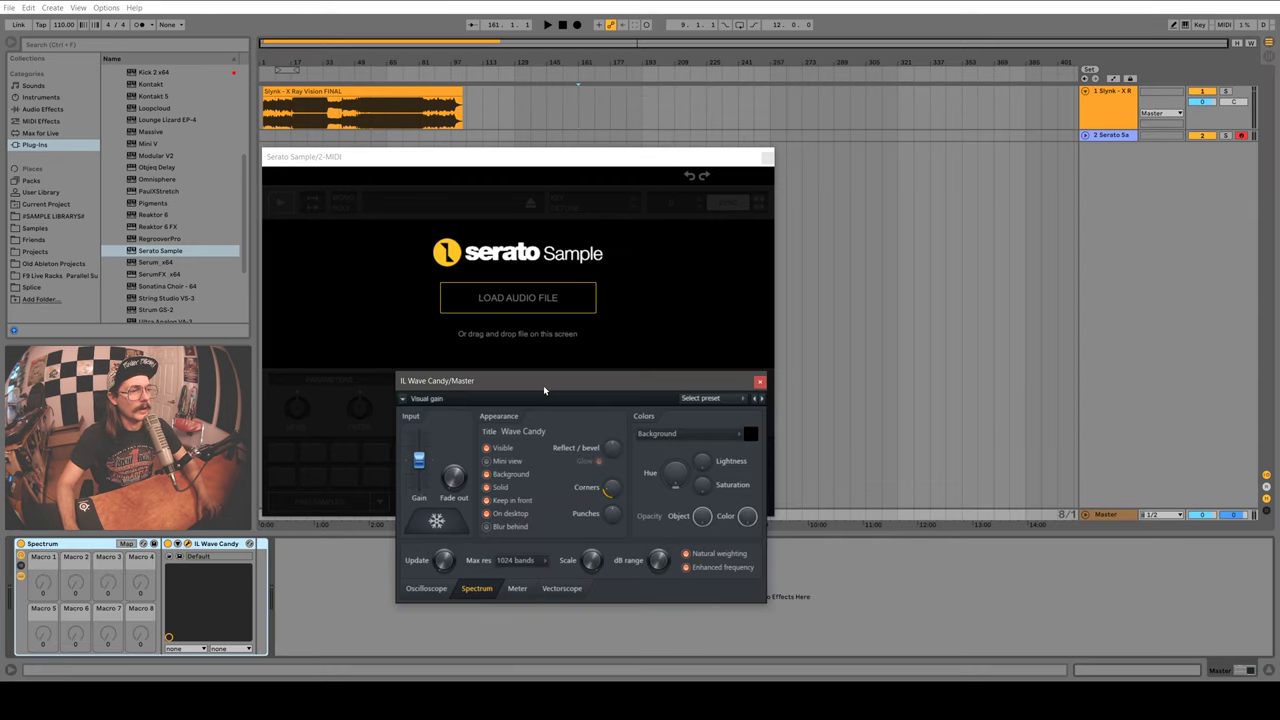
{"action": "left_click", "coordinate": [759, 382]}
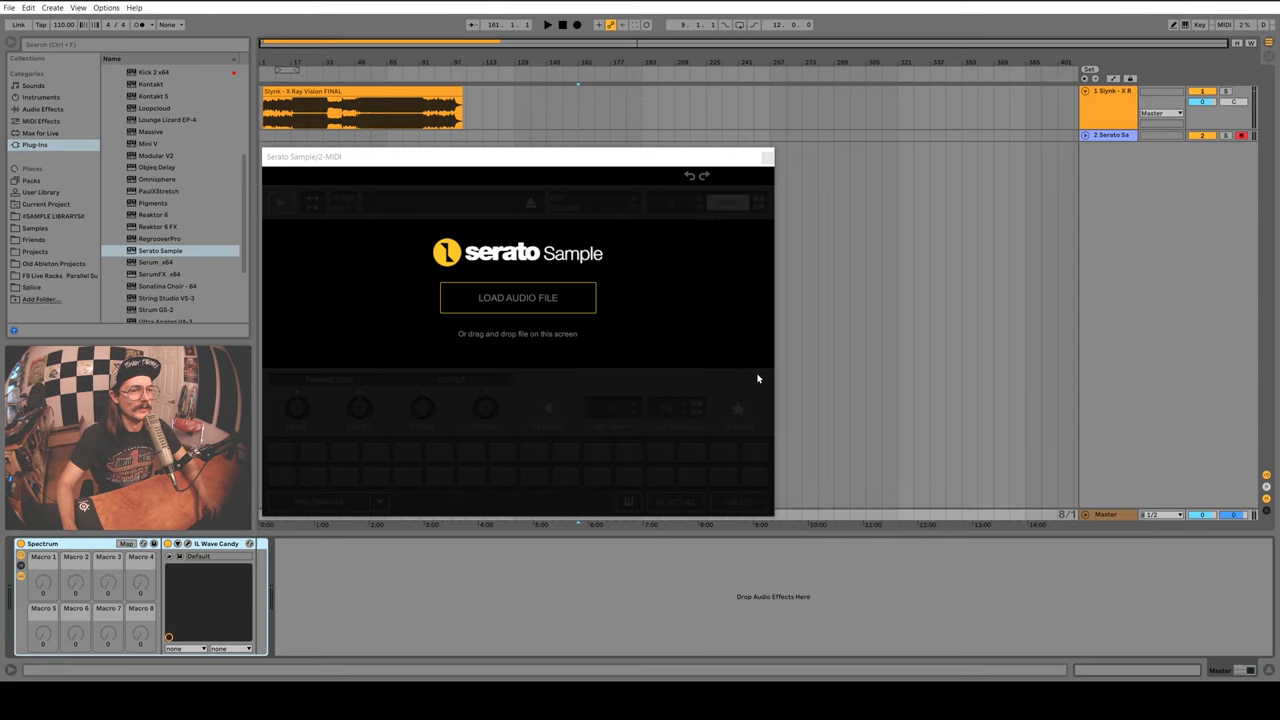
{"action": "left_click_drag", "start_coordinate": [890, 0], "coordinate": [1070, 264]}
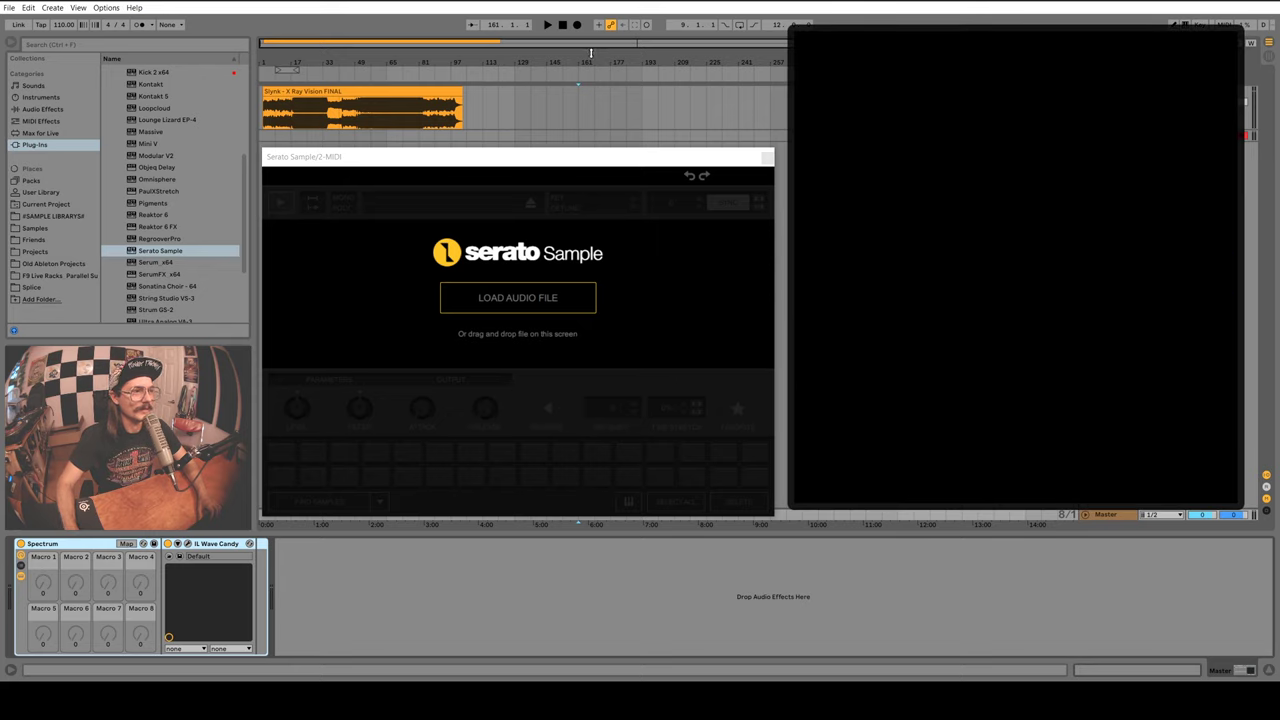
Play the X Ray Vision track in the arrangement from about bar 17 at its original speed.
{"action": "left_click", "coordinate": [563, 105]}
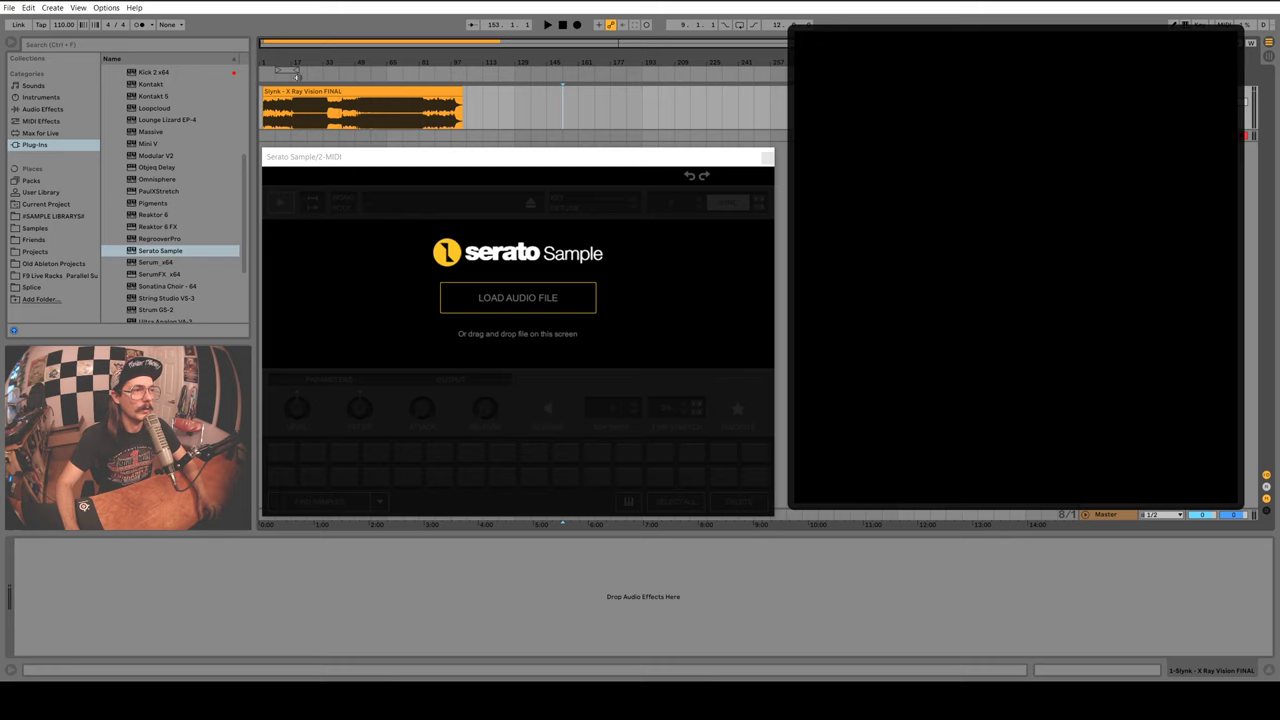
{"action": "left_click", "coordinate": [296, 75]}
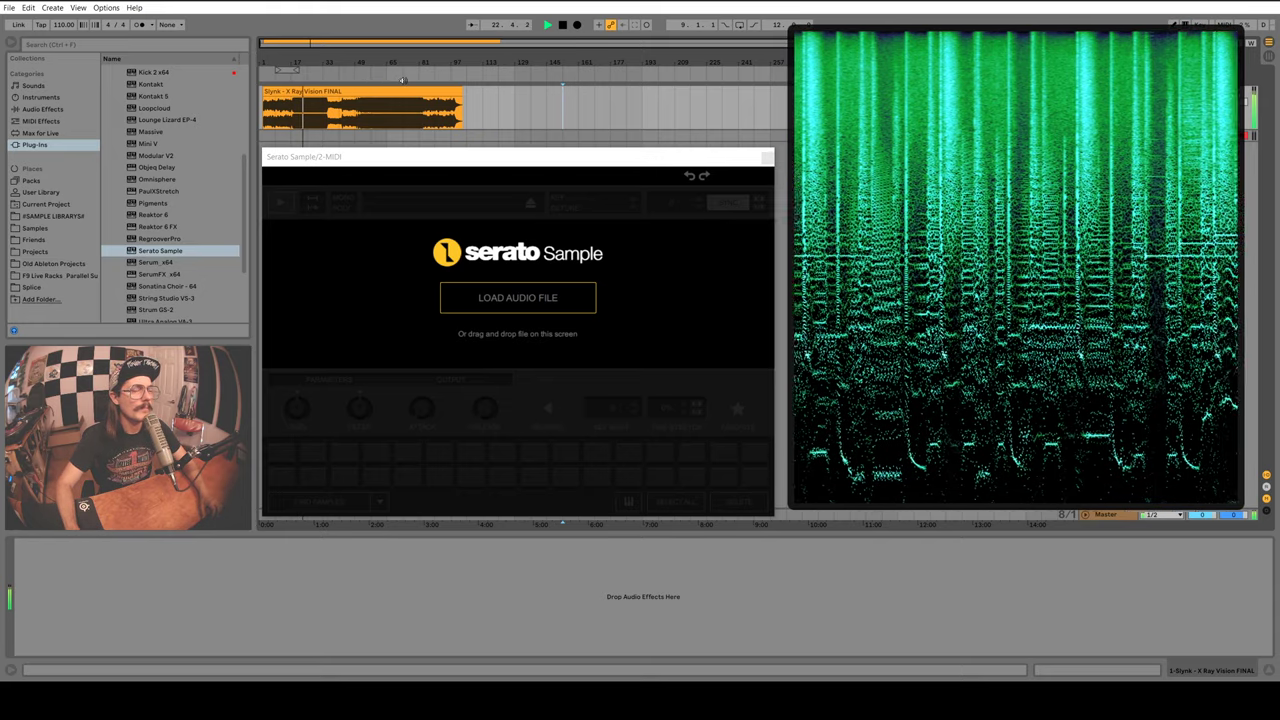
{"action": "key", "text": "space"}
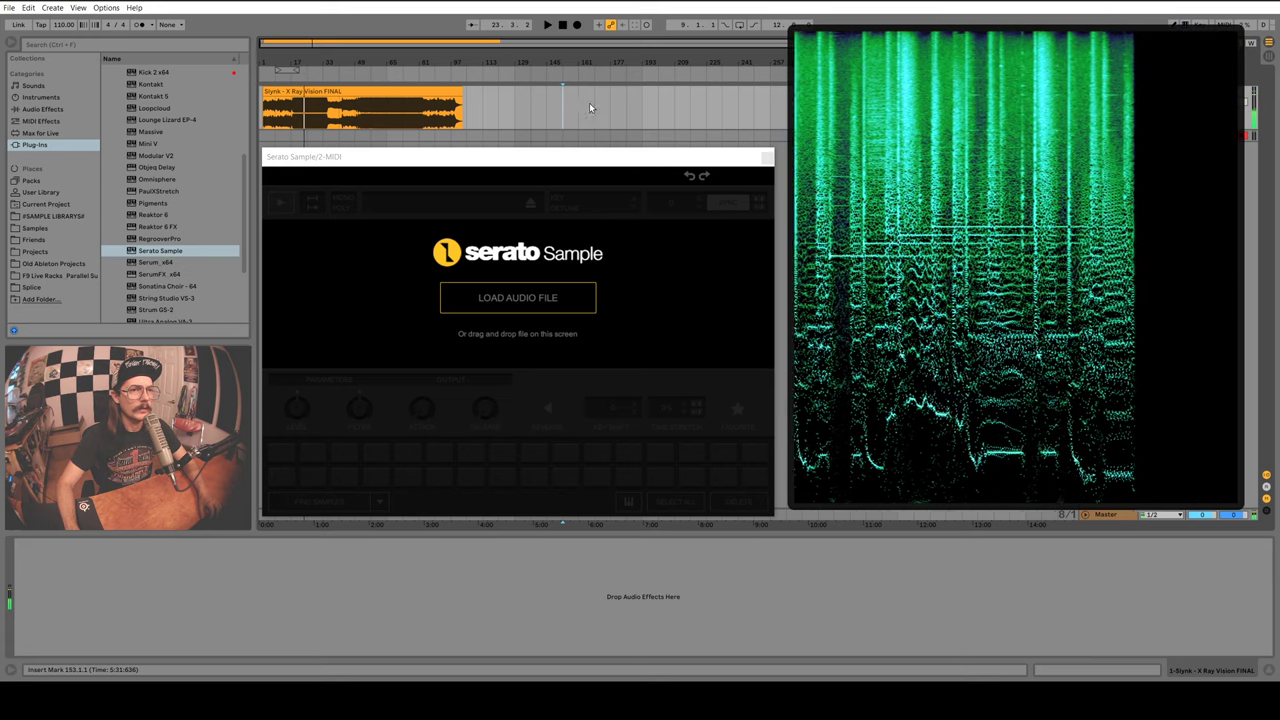
Stretch the X Ray Vision clip to quarter speed by doubling its segment tempo to 440 BPM and set Complex warp mode.
{"action": "double_click", "coordinate": [420, 91]}
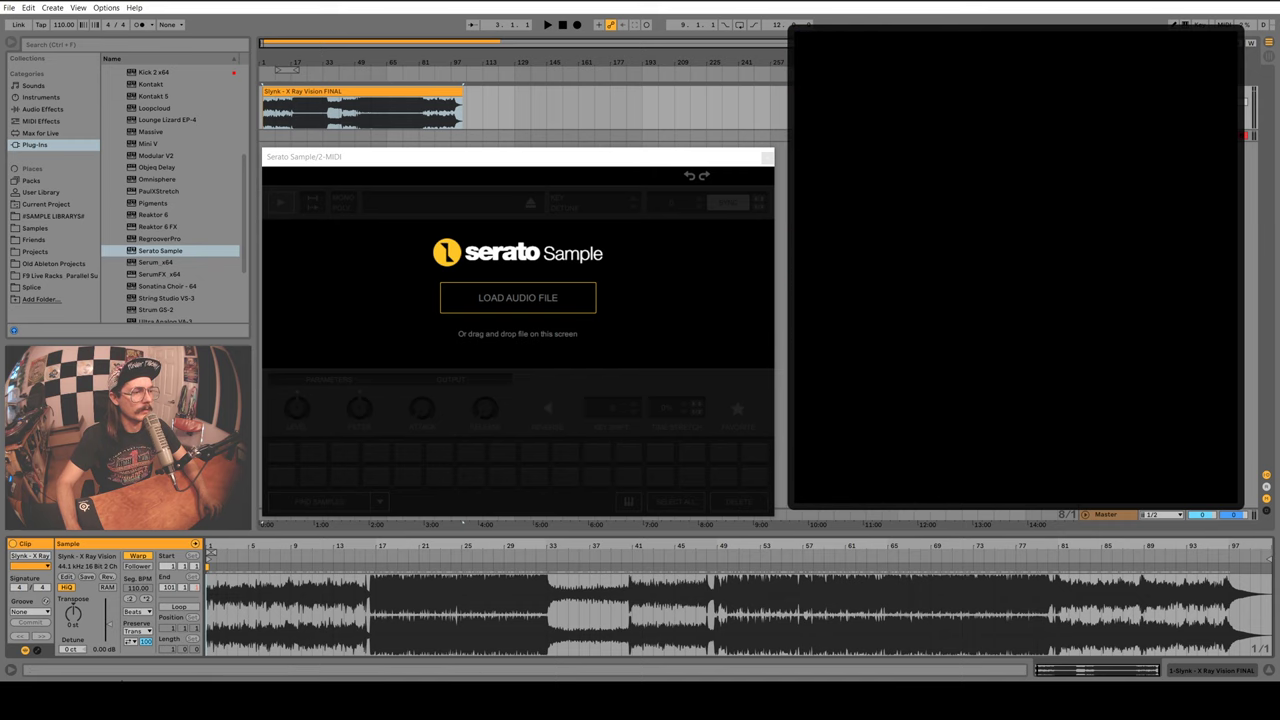
{"action": "left_click", "coordinate": [145, 599]}
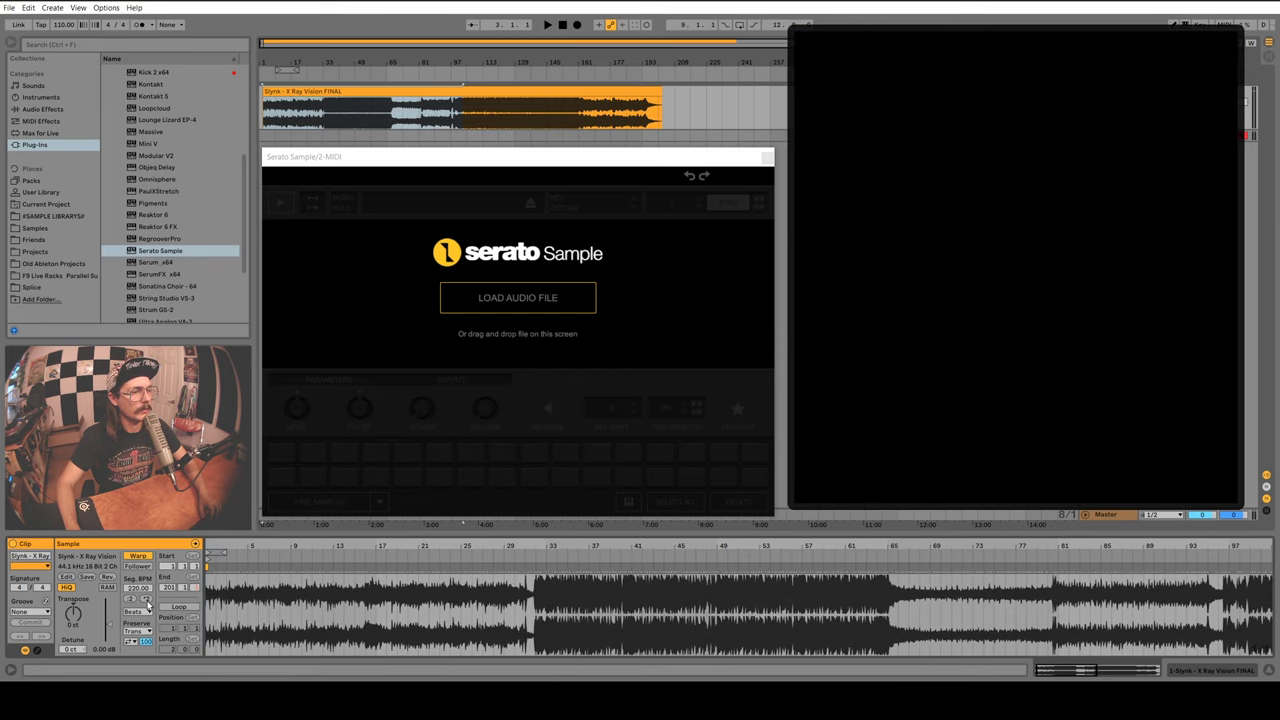
{"action": "left_click", "coordinate": [146, 599]}
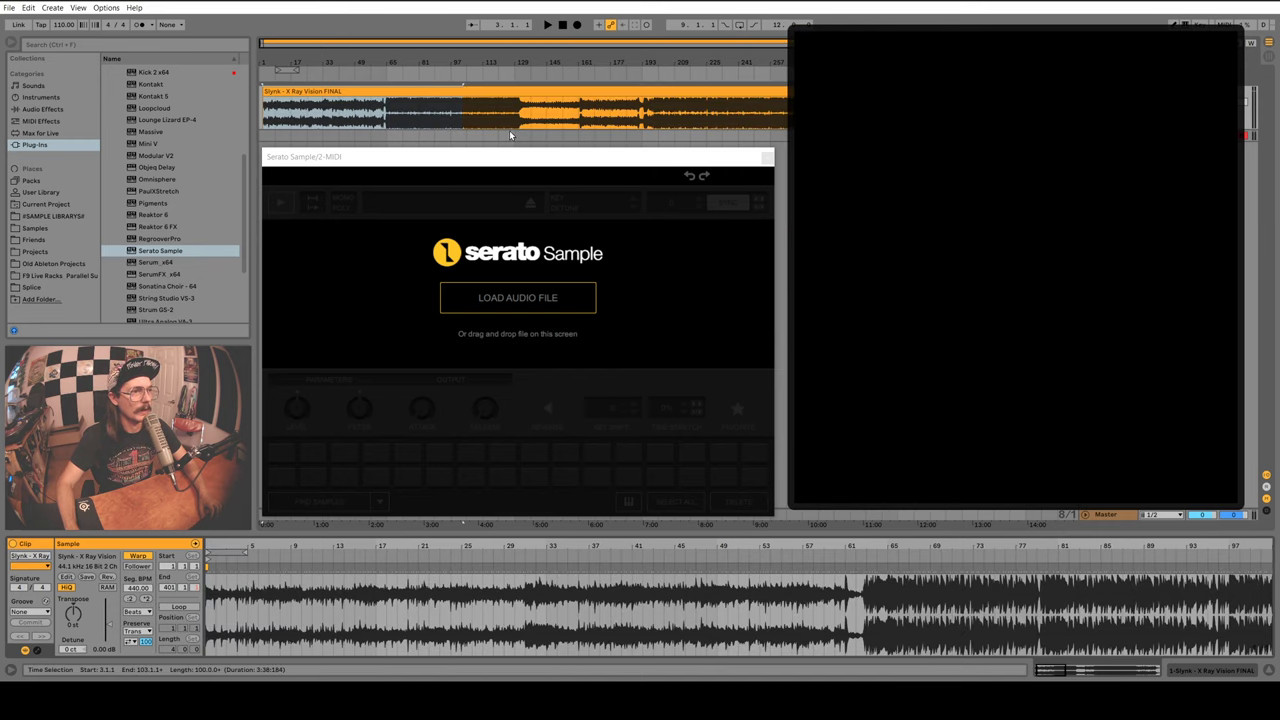
{"action": "left_click", "coordinate": [519, 92]}
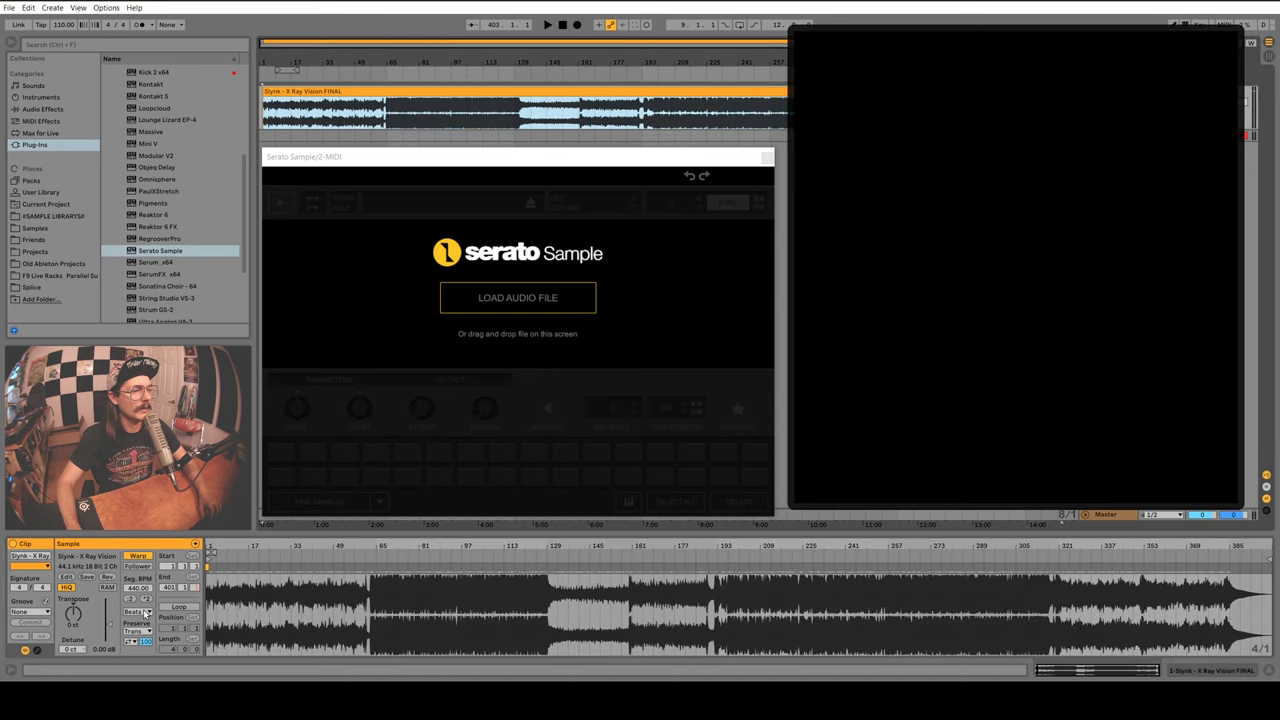
{"action": "left_click", "coordinate": [140, 611]}
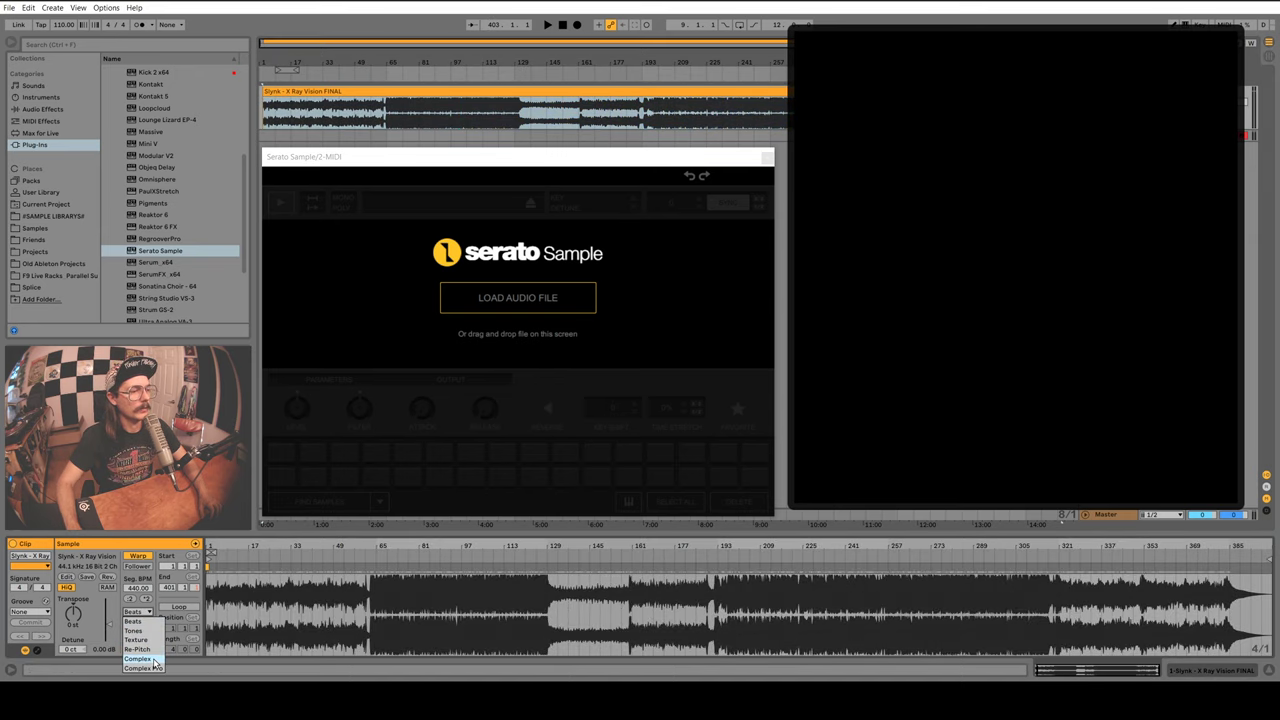
Load the X Ray Vision clip into Serato Sample with the tempo at 27.5 BPM.
{"action": "mouse_move", "coordinate": [490, 91]}
{"action": "left_mouse_down"}
{"action": "mouse_move", "coordinate": [482, 320]}
{"action": "mouse_move", "coordinate": [480, 303]}
{"action": "left_mouse_up"}
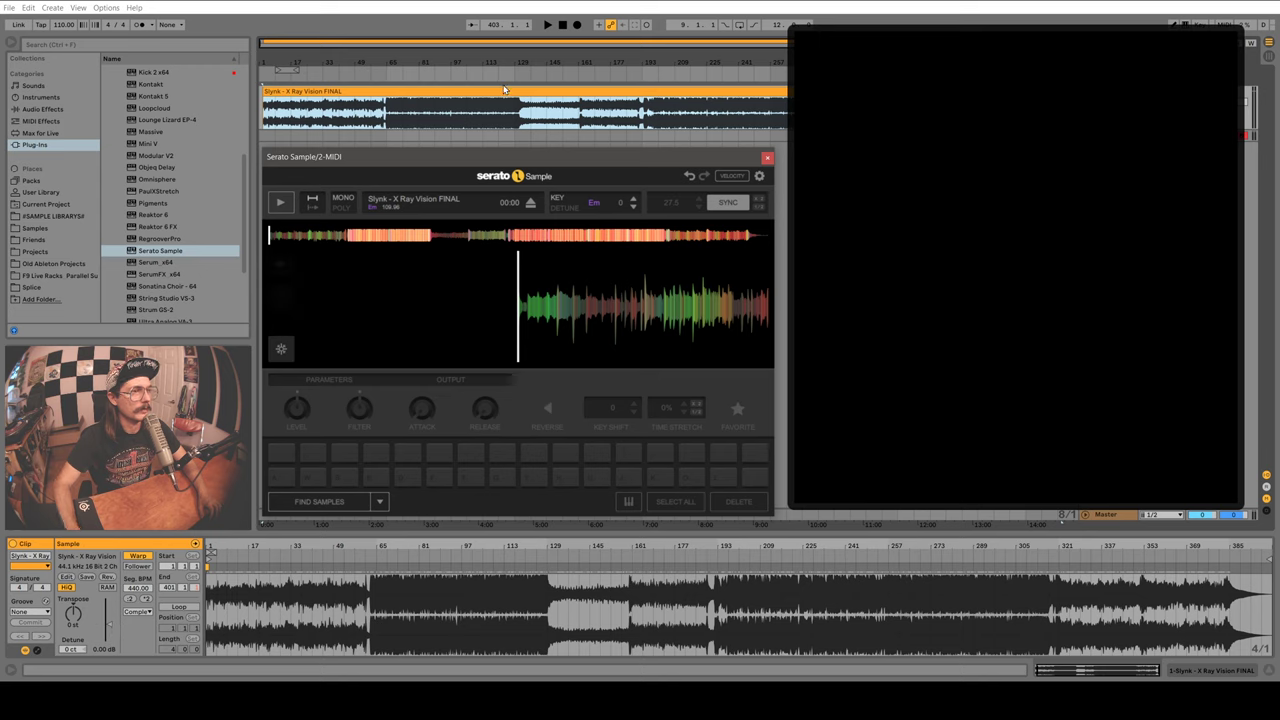
Compare the quarter-speed playback of the warped arrangement clip with Serato Sample from about 00:37.
{"action": "left_click", "coordinate": [389, 74]}
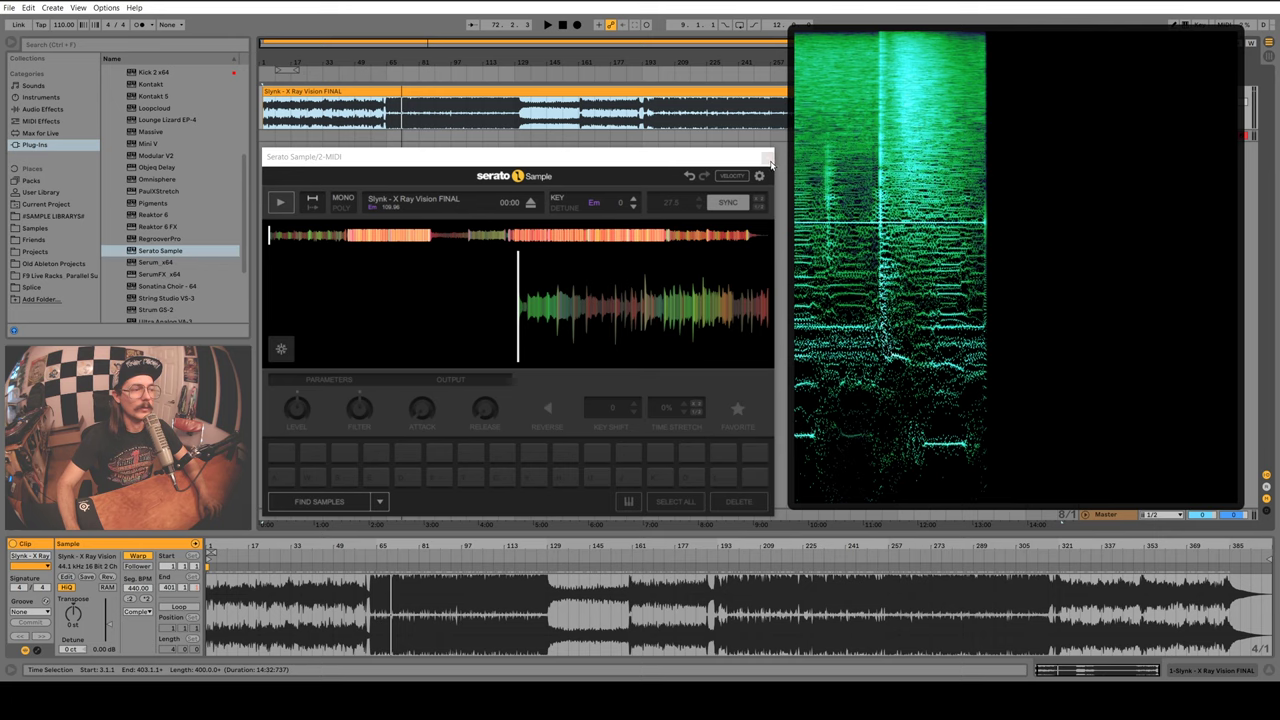
{"action": "left_click", "coordinate": [353, 237]}
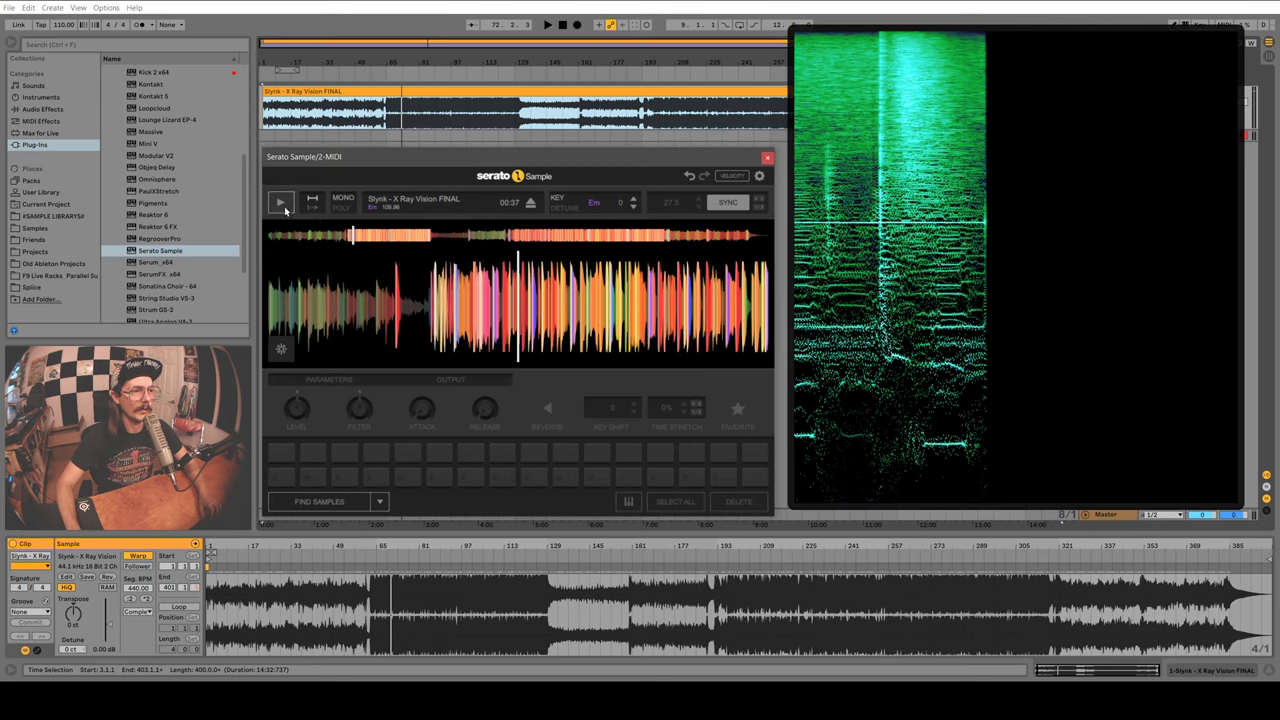
{"action": "left_click", "coordinate": [283, 205]}
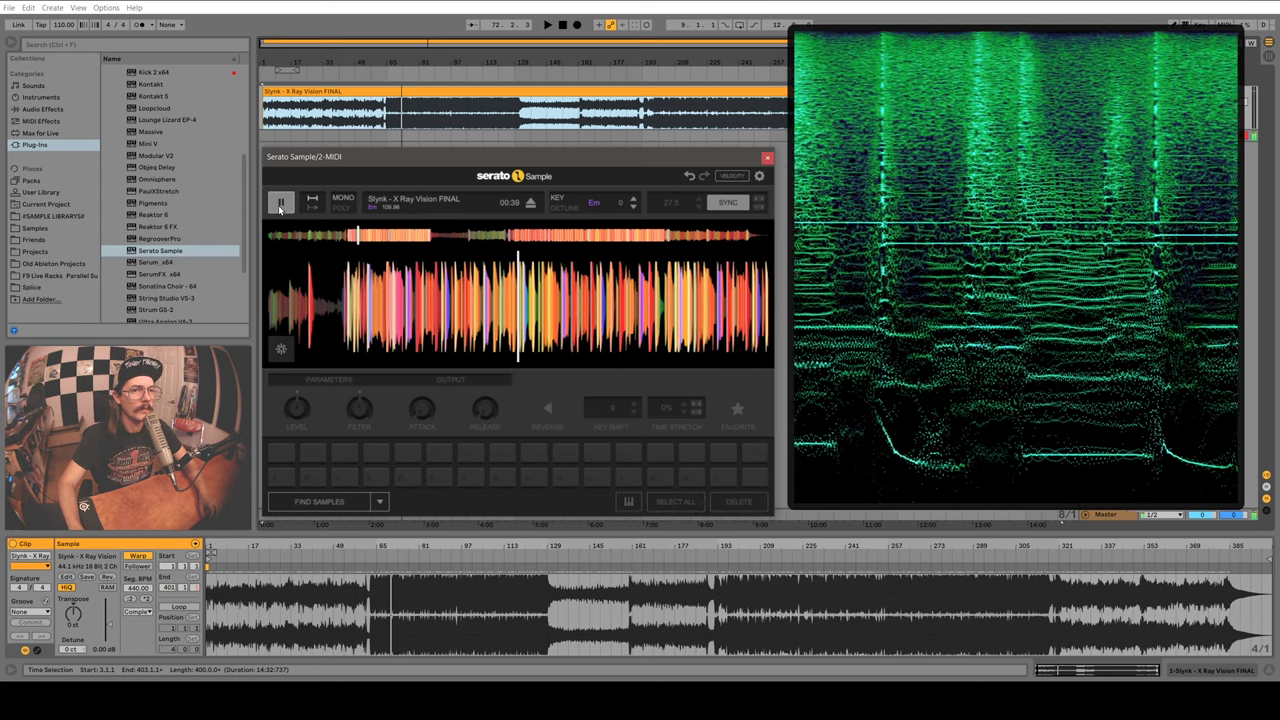
{"action": "left_click", "coordinate": [280, 205]}
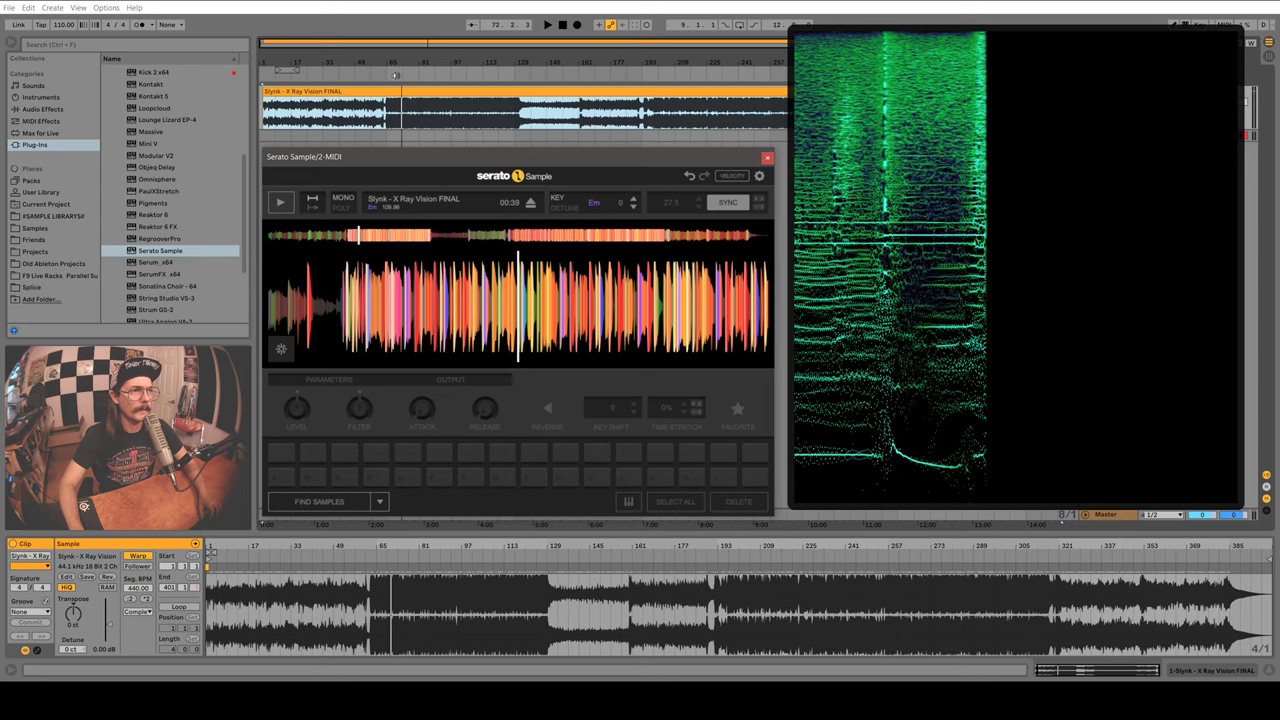
{"action": "left_click", "coordinate": [395, 75]}
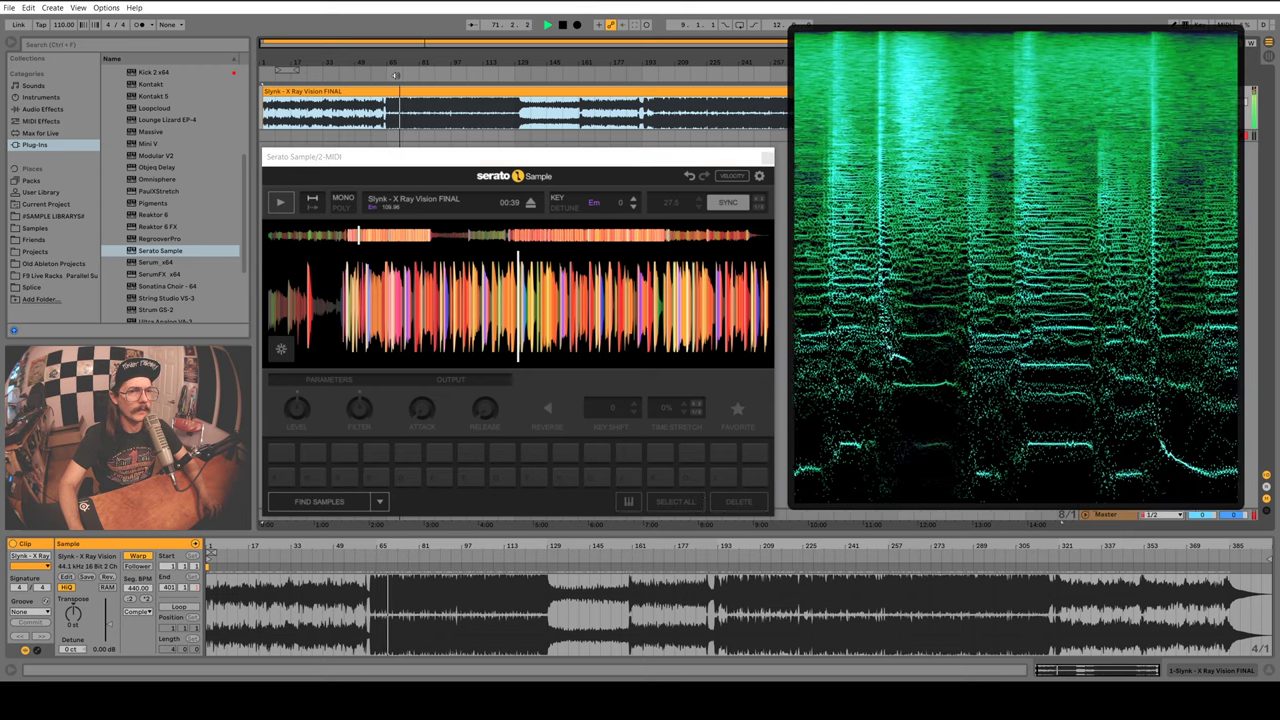
{"action": "key", "text": "space"}
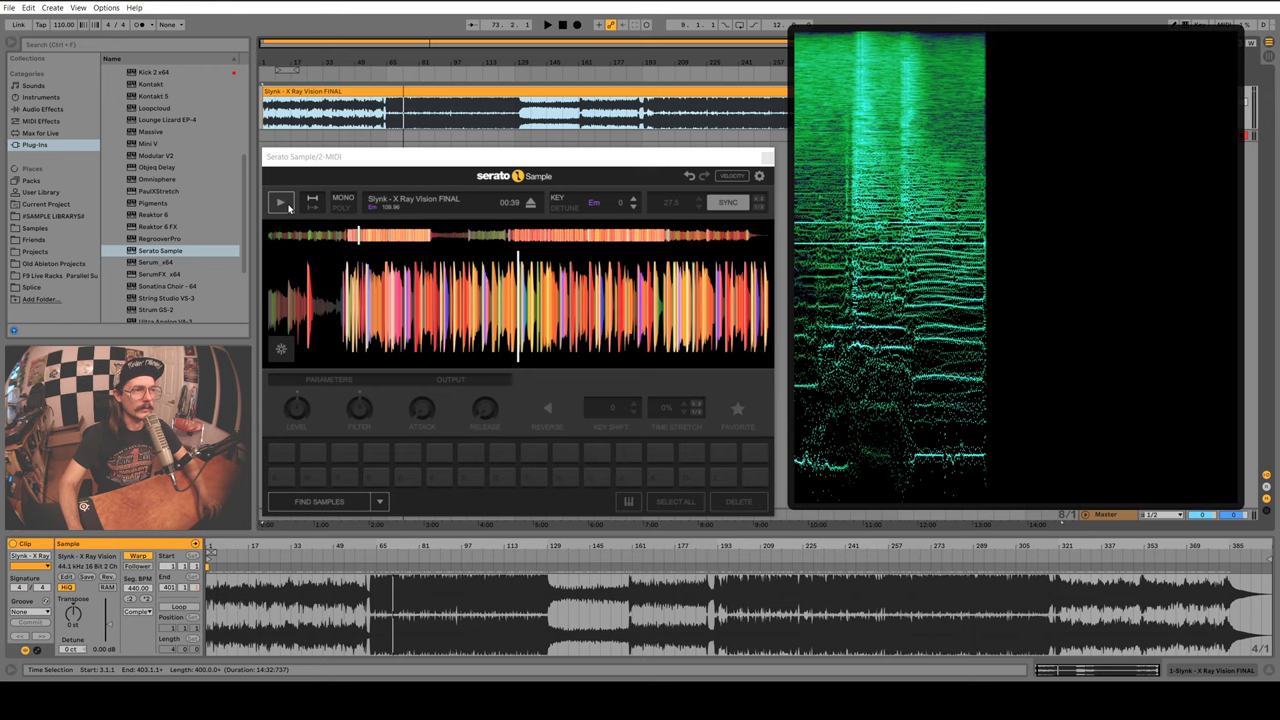
{"action": "left_click", "coordinate": [284, 204]}
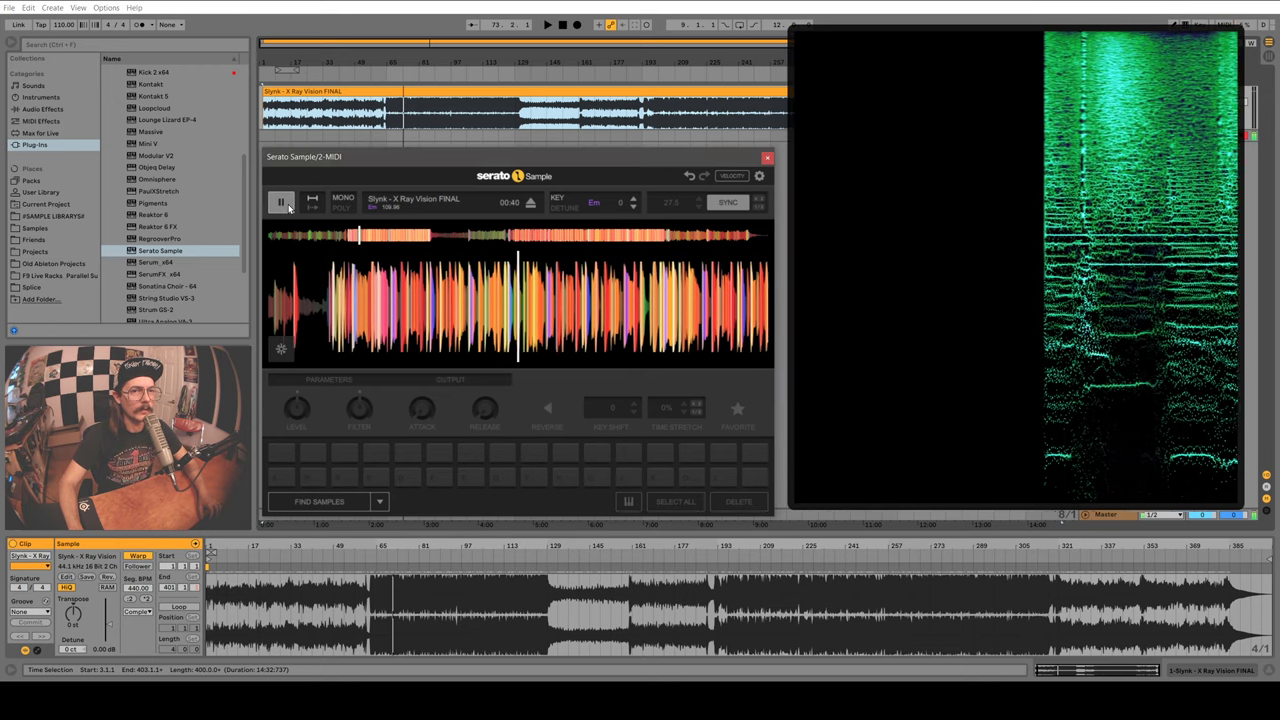
{"action": "left_click", "coordinate": [288, 207]}
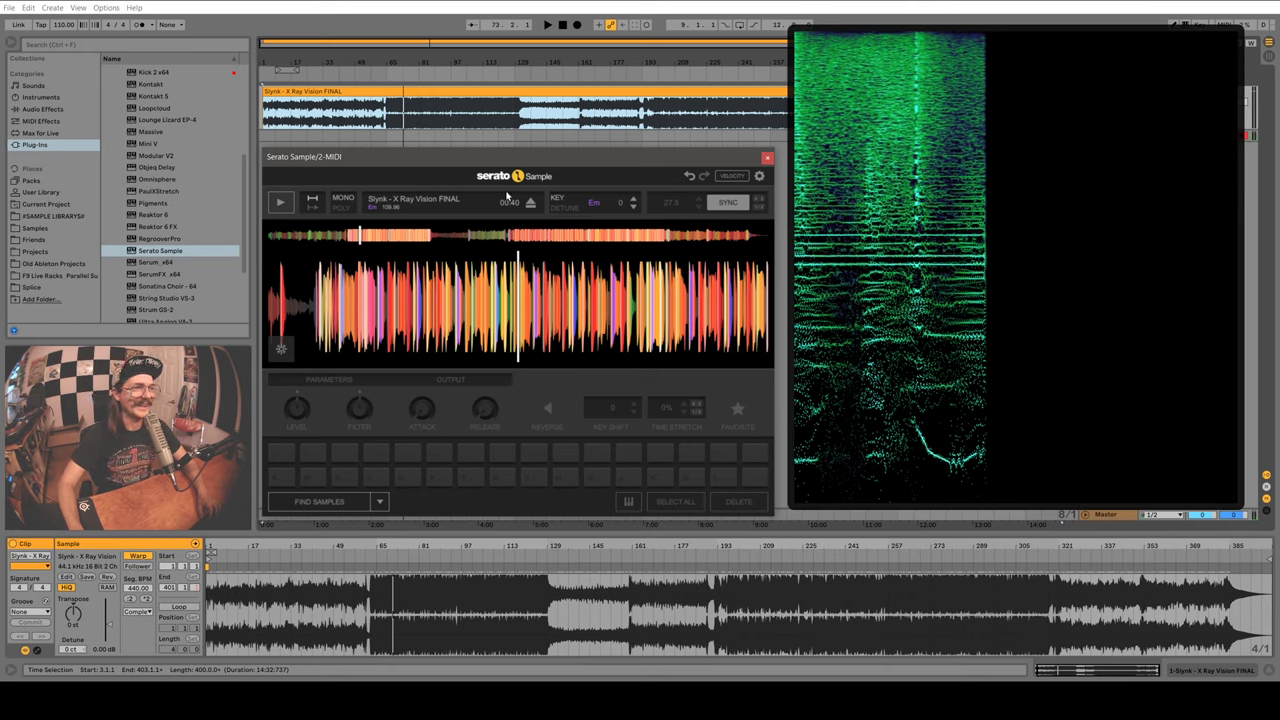
Set the clip's segment tempo to 110 BPM and shift both the clip and Serato Sample down 7 semitones.
{"action": "left_click", "coordinate": [439, 92]}
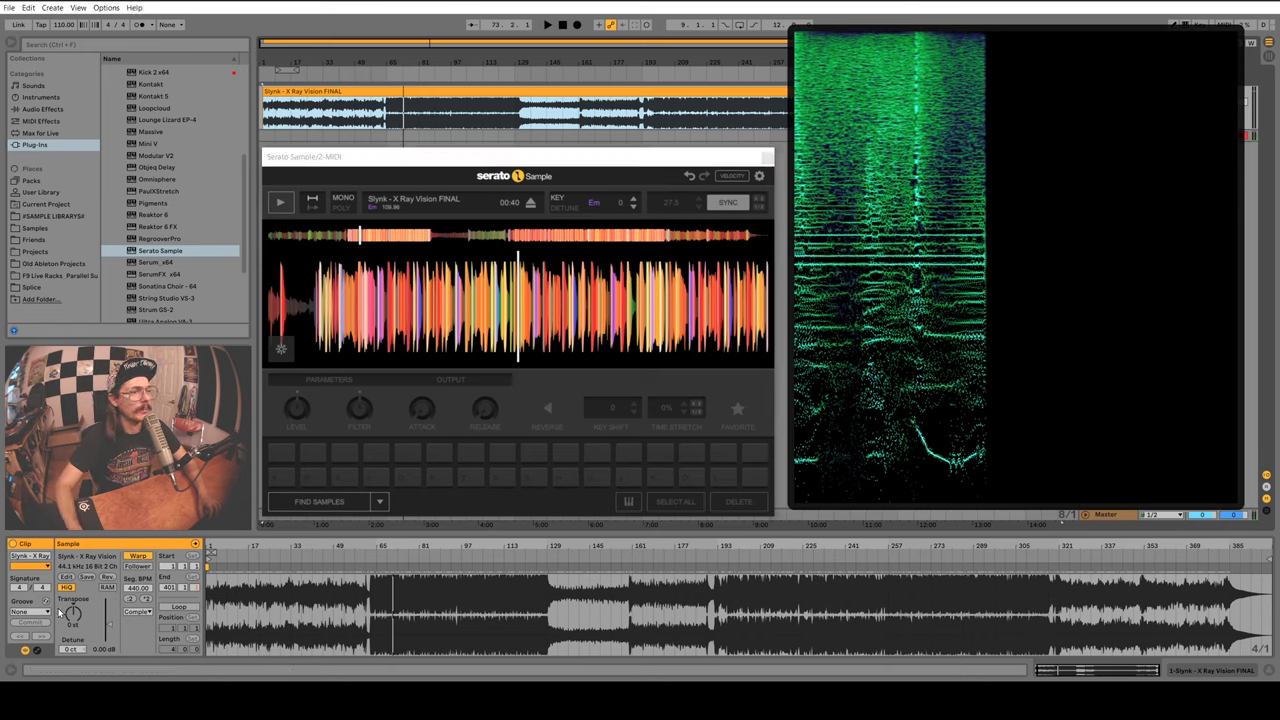
{"action": "left_click", "coordinate": [130, 600]}
{"action": "left_click", "coordinate": [130, 600]}
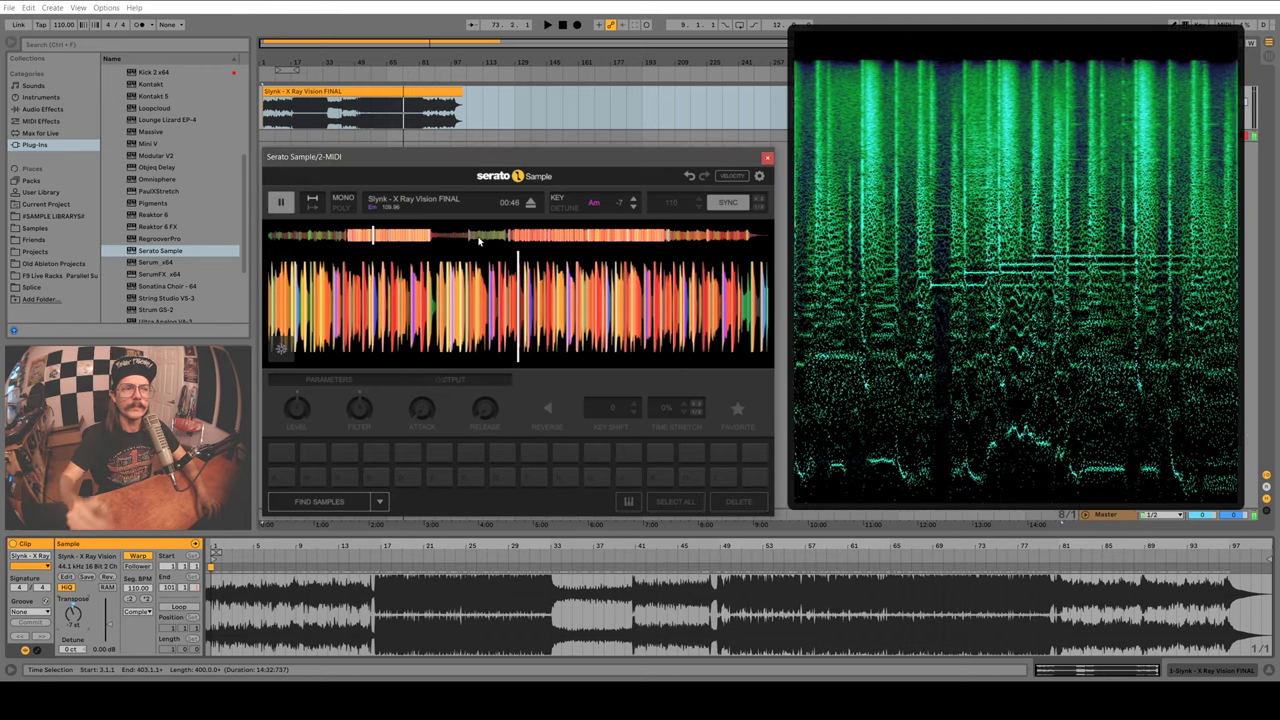
Compare the track pitched down 7 semitones in Serato Sample with the transposed arrangement clip.
{"action": "left_click", "coordinate": [281, 205]}
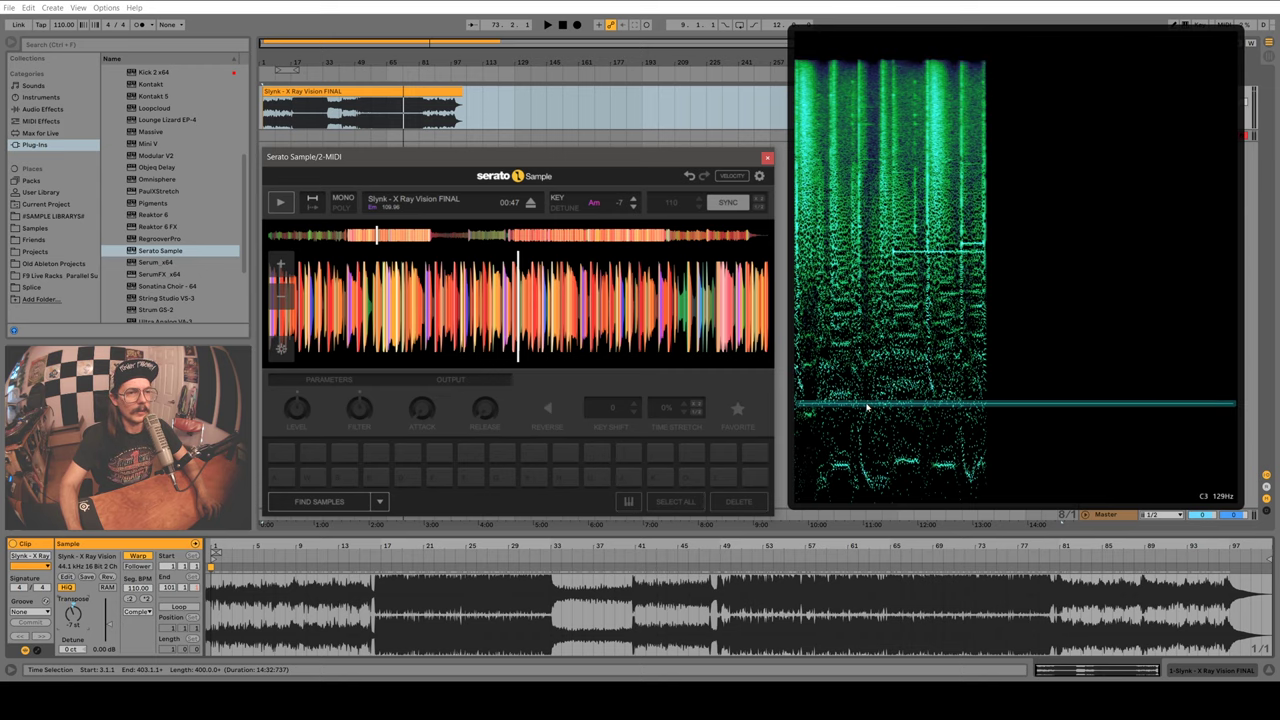
{"action": "left_click", "coordinate": [295, 75]}
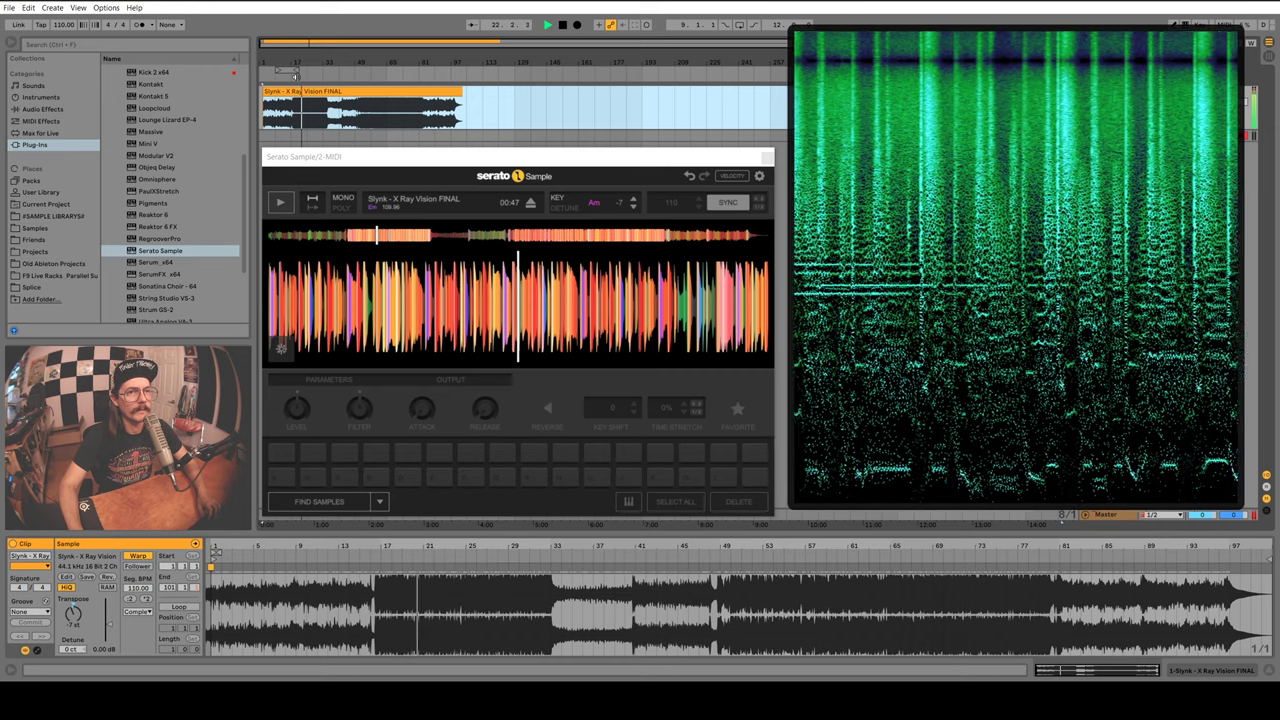
{"action": "key", "text": "space"}
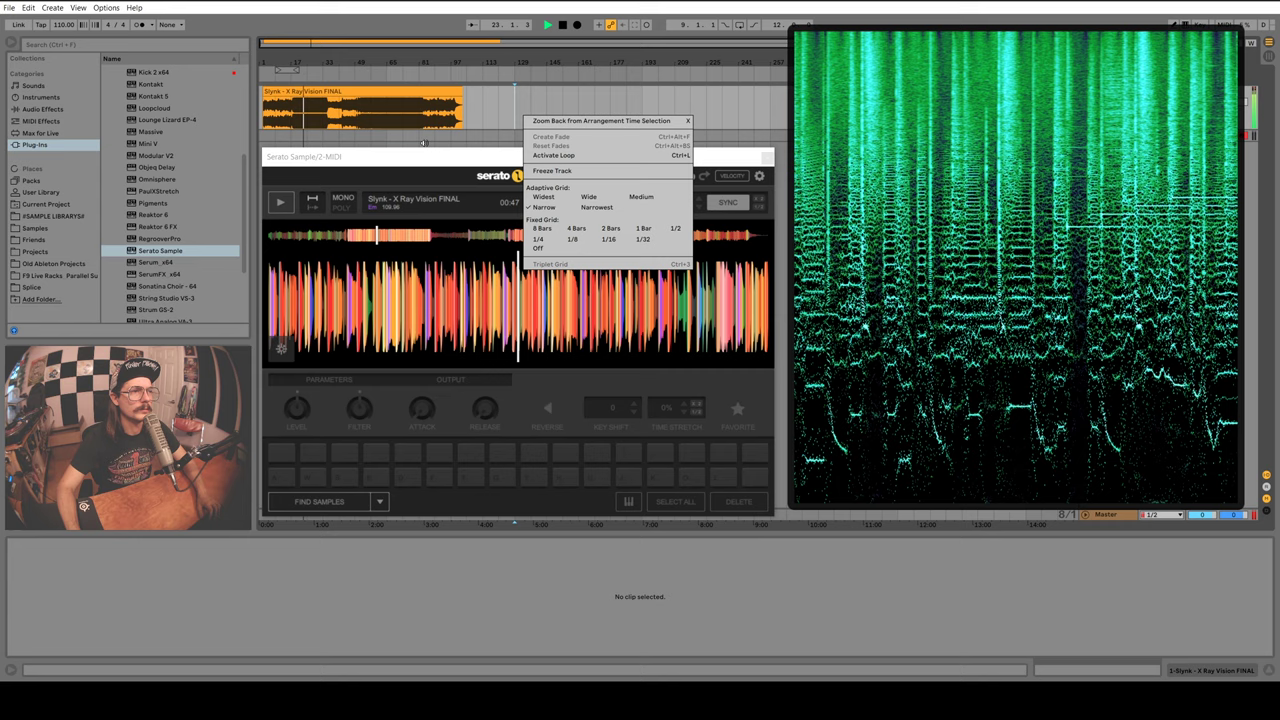
Compare the track pitched up 7 semitones in the arrangement with Serato Sample's +7 key shift.
{"action": "left_click", "coordinate": [426, 158]}
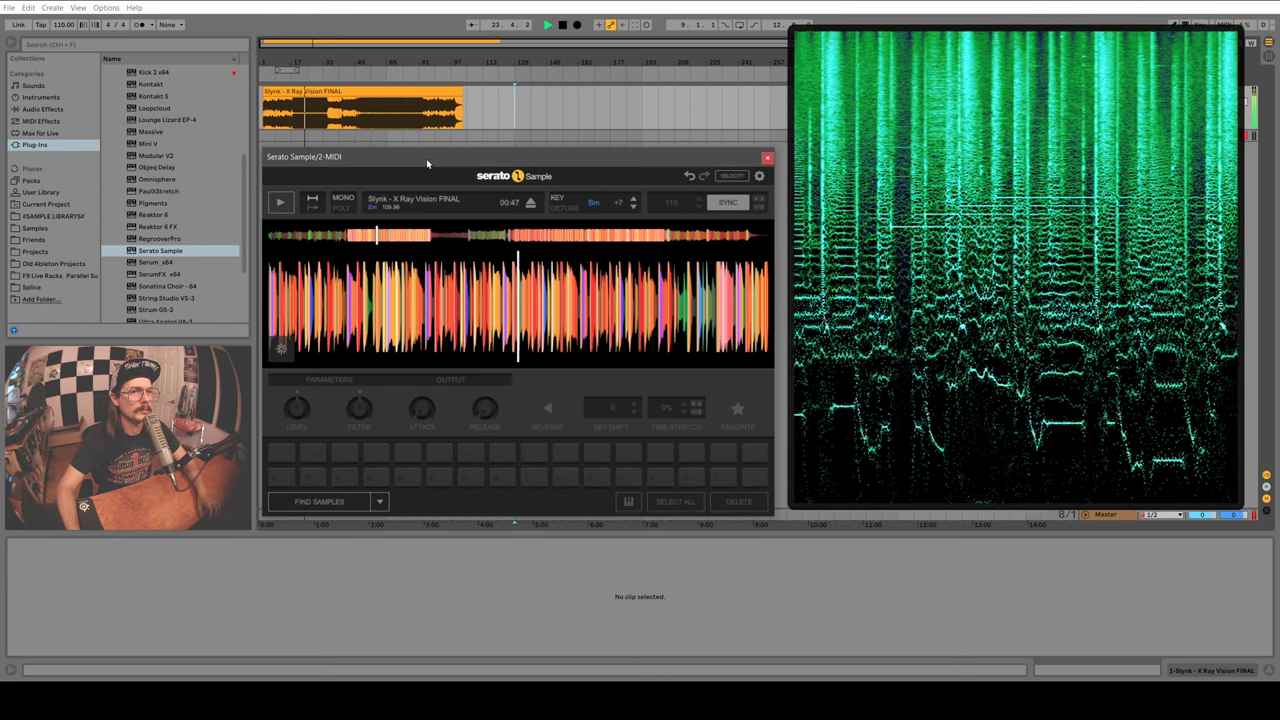
{"action": "key", "text": "space"}
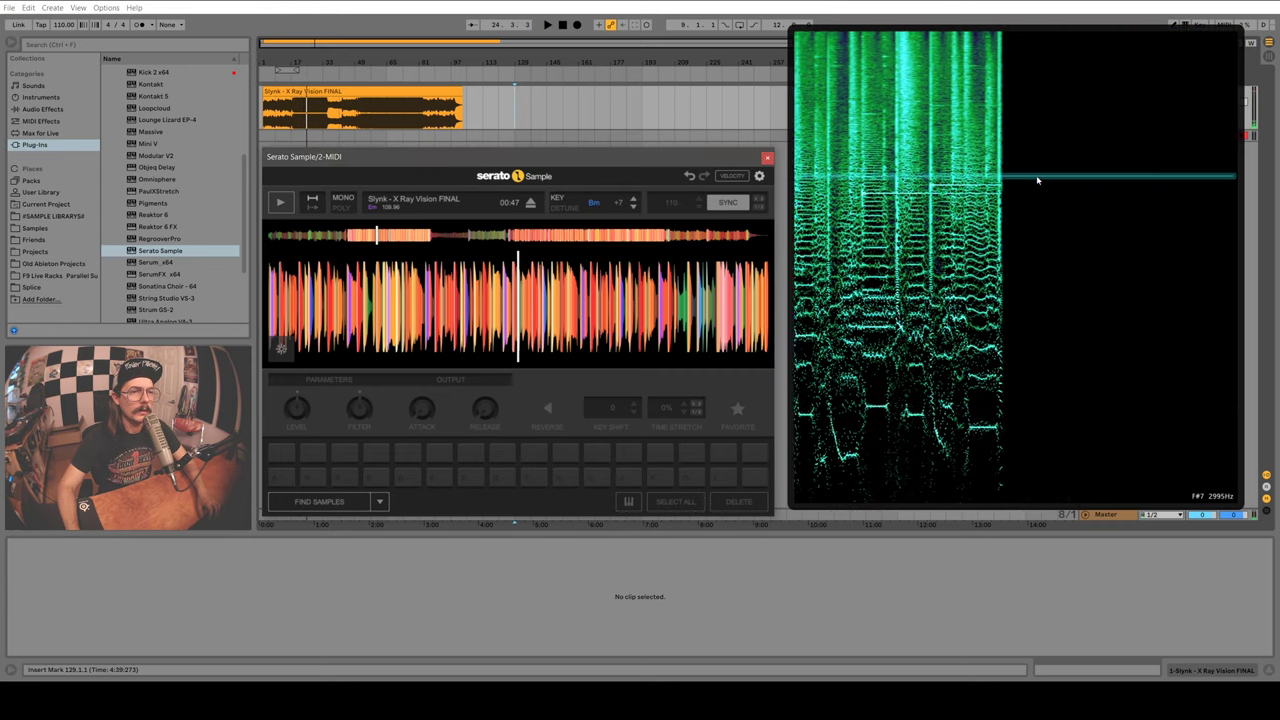
{"action": "left_click", "coordinate": [281, 203]}
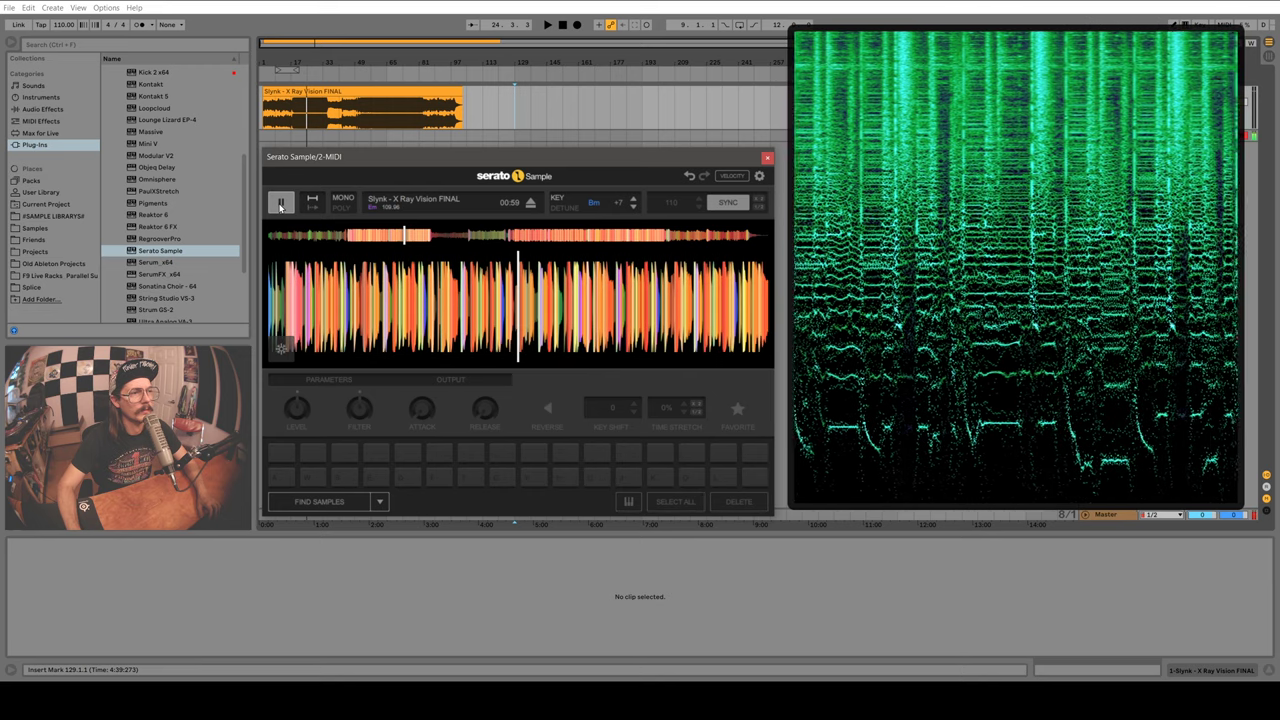
{"action": "left_click", "coordinate": [281, 203]}
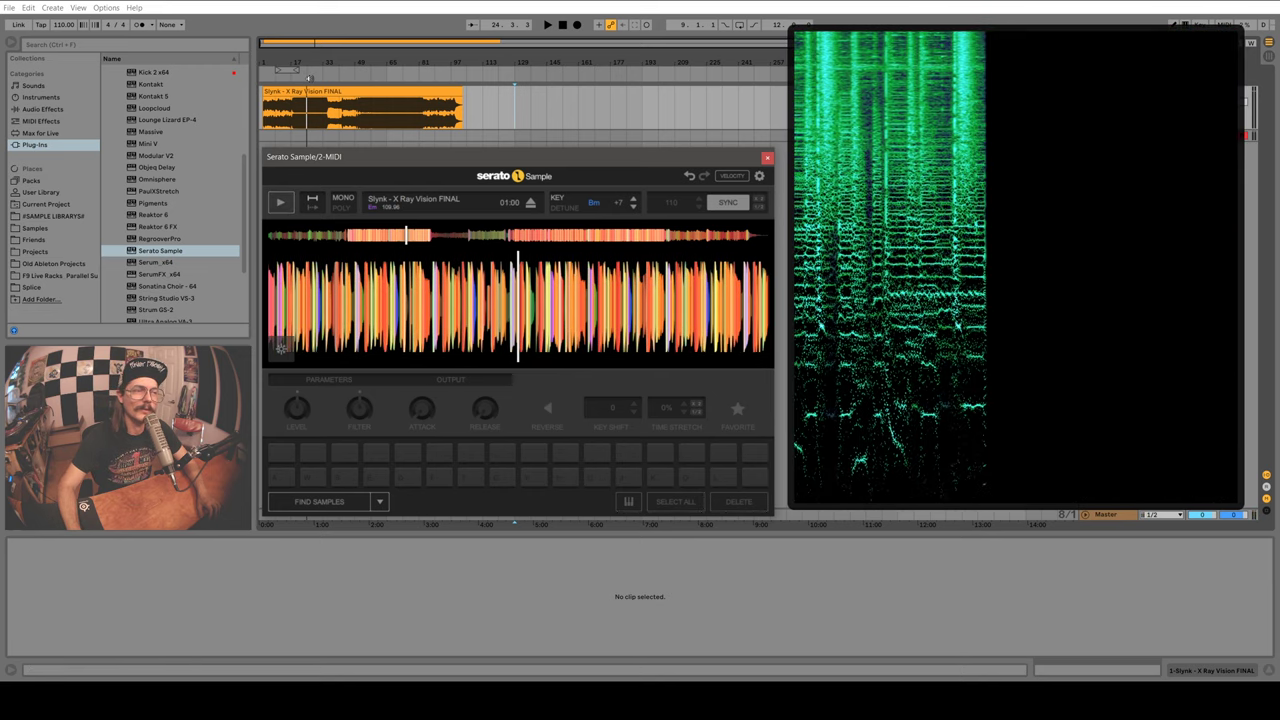
{"action": "left_click", "coordinate": [309, 78]}
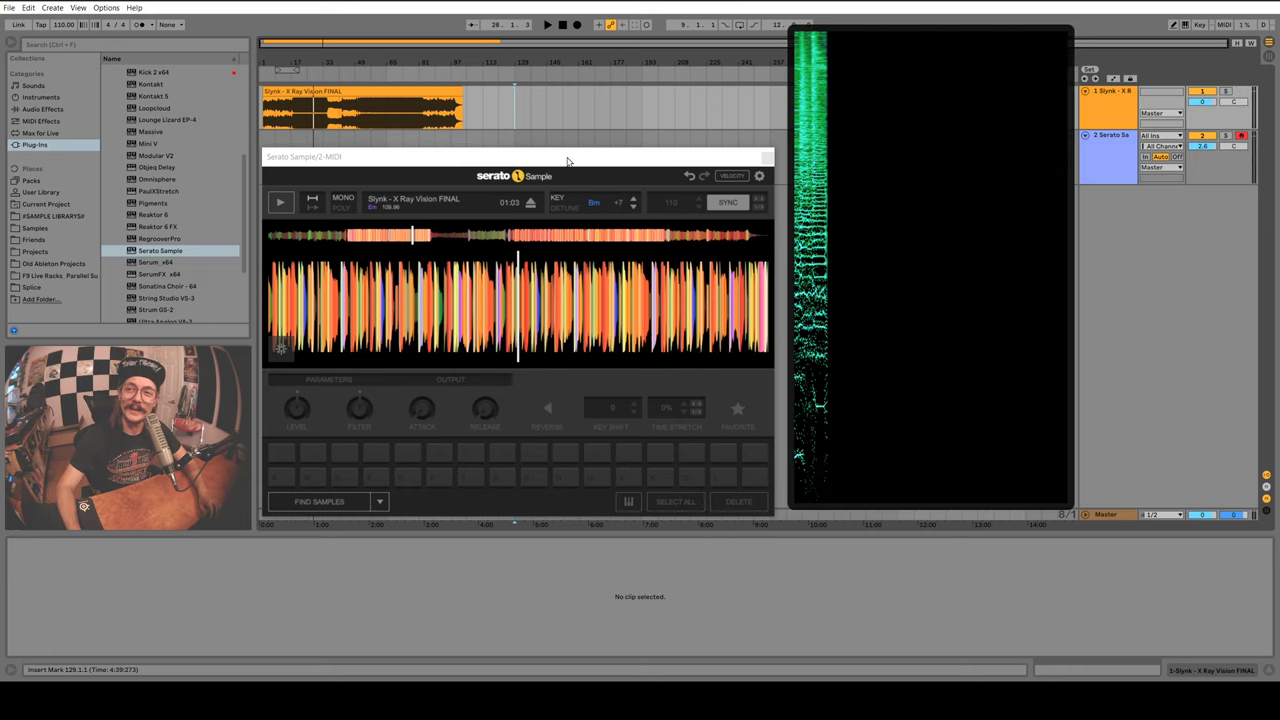
Slow Serato Sample to 27.5 BPM with the +7 key shift and audition the track from 01:03.
{"action": "left_click", "coordinate": [398, 160]}
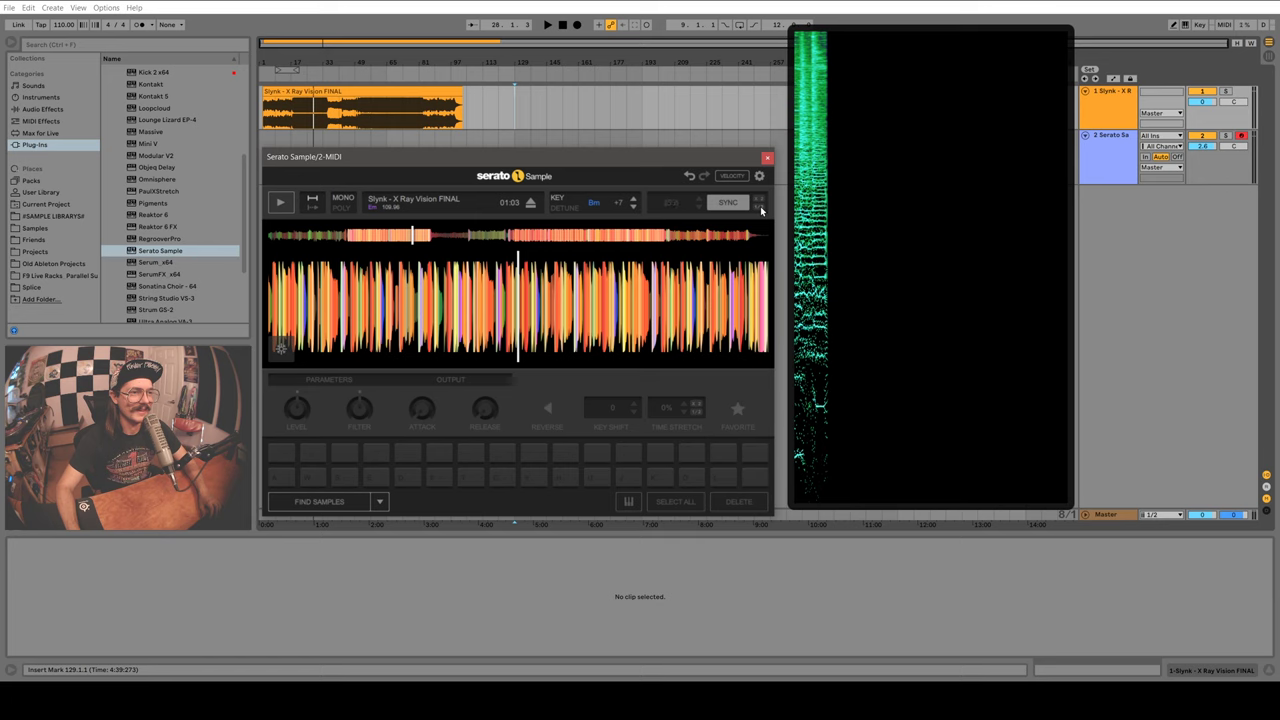
{"action": "left_click", "coordinate": [285, 204]}
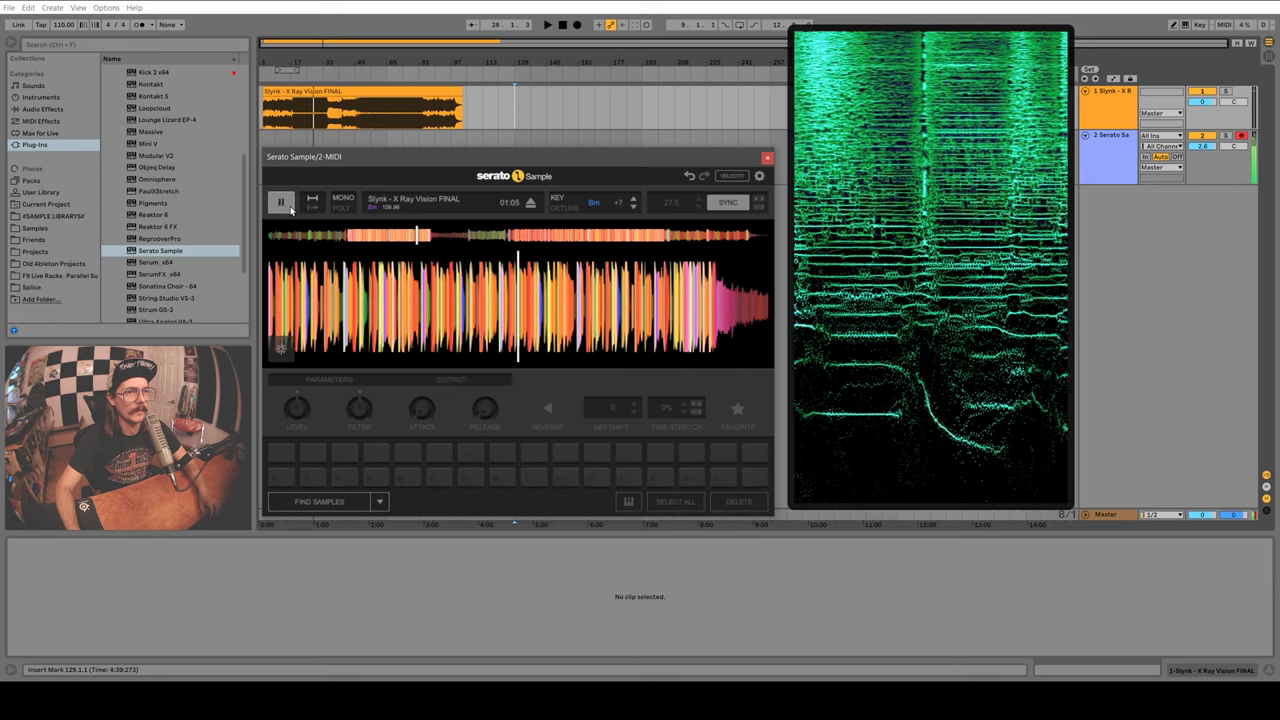
{"action": "left_click", "coordinate": [290, 209]}
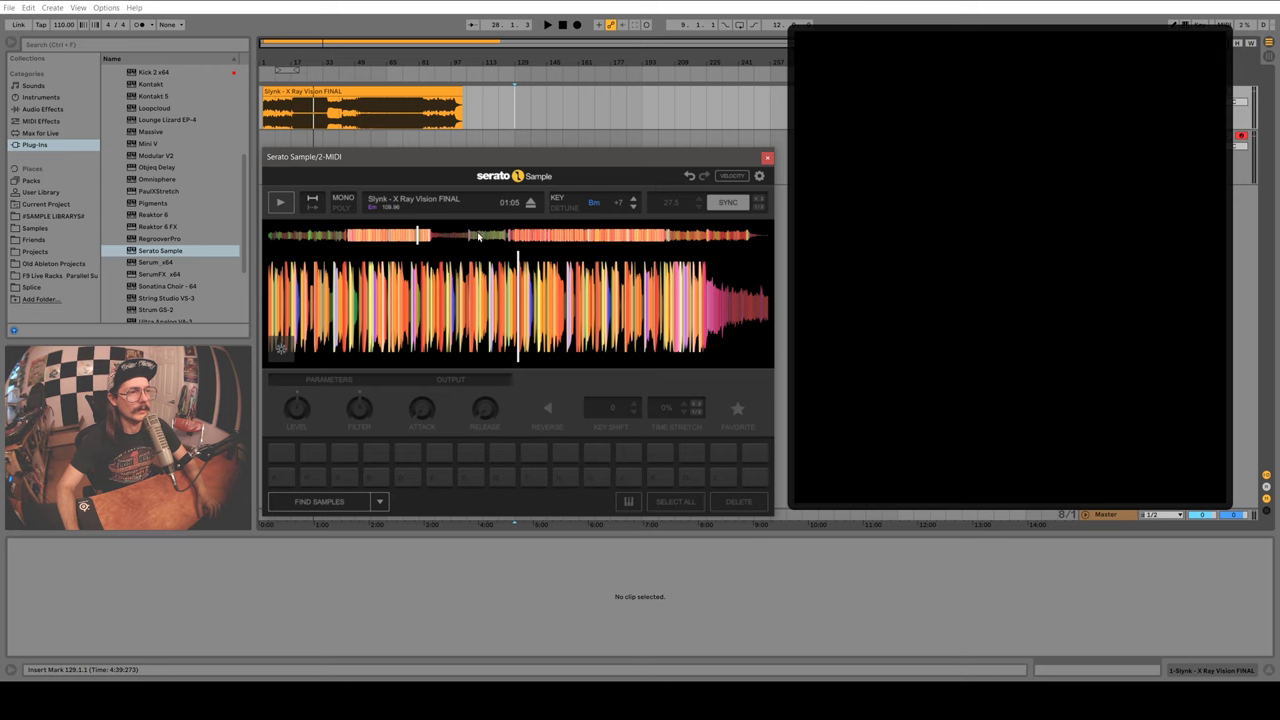
Raise the arrangement clip's segment tempo to 440 BPM and compare its +7 playback around bar 73 with Serato Sample.
{"action": "left_click", "coordinate": [345, 101]}
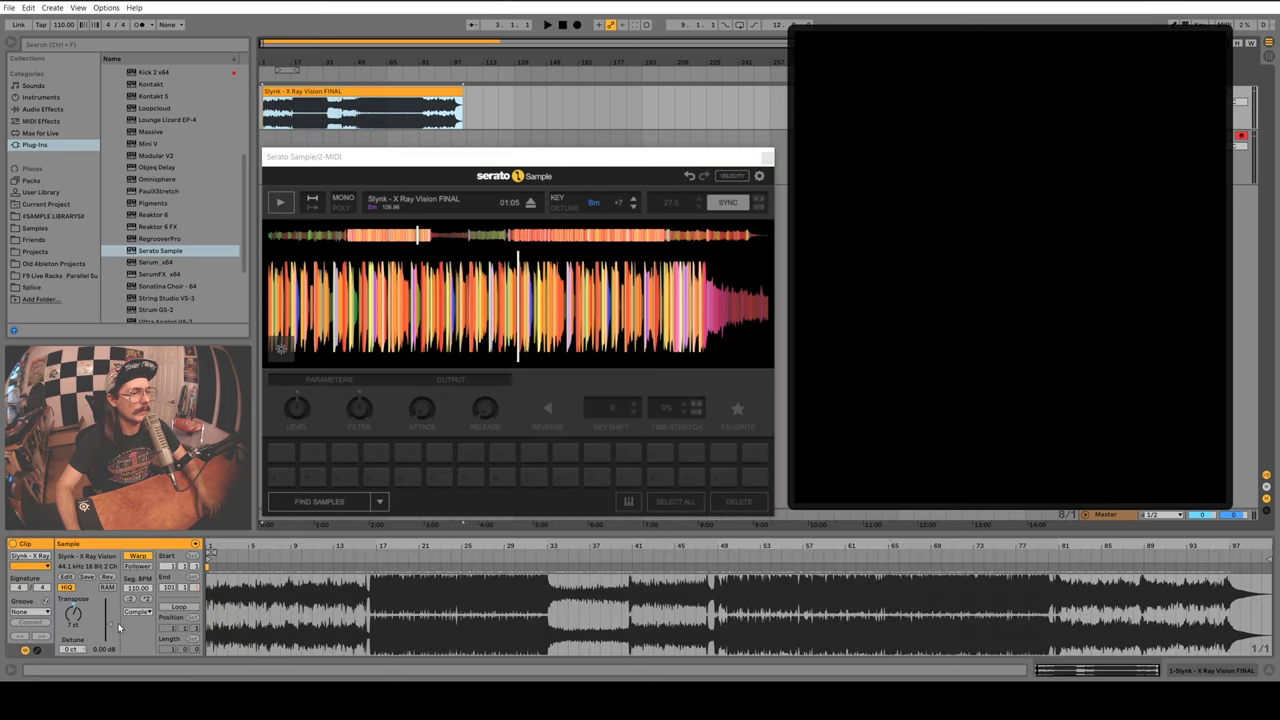
{"action": "double_click", "coordinate": [148, 600]}
{"action": "left_click", "coordinate": [402, 74]}
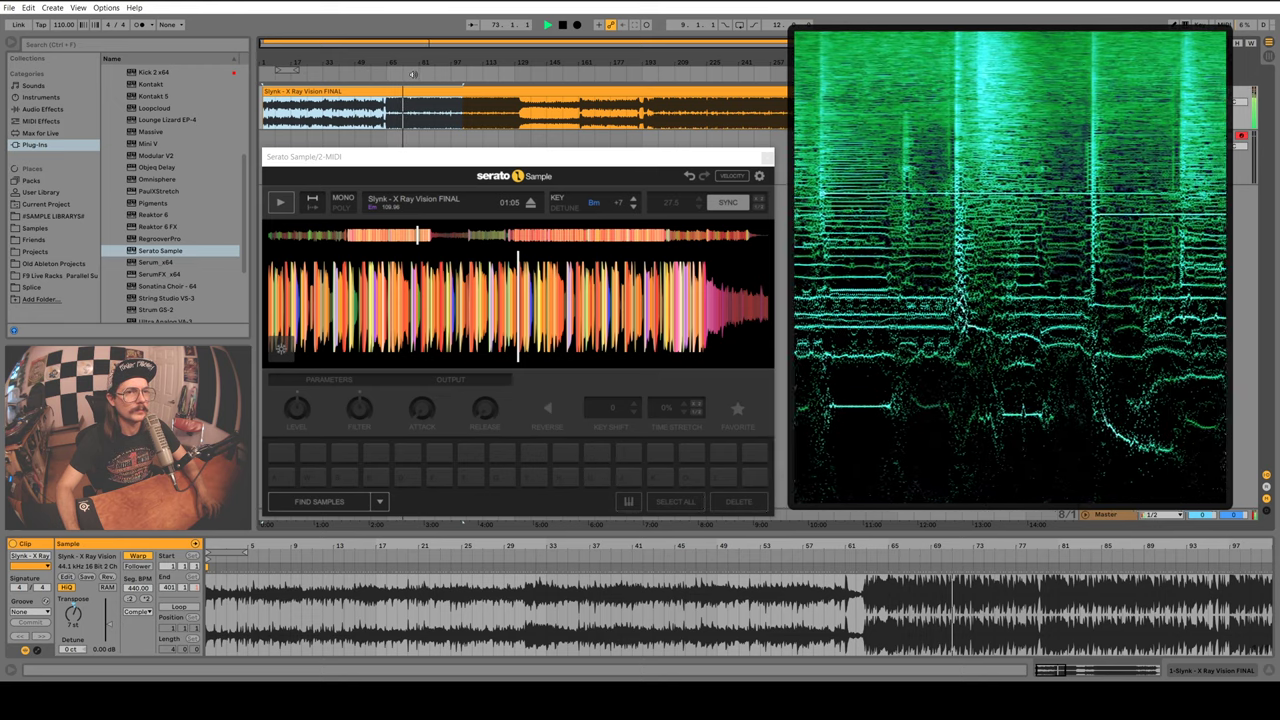
{"action": "key", "text": "space"}
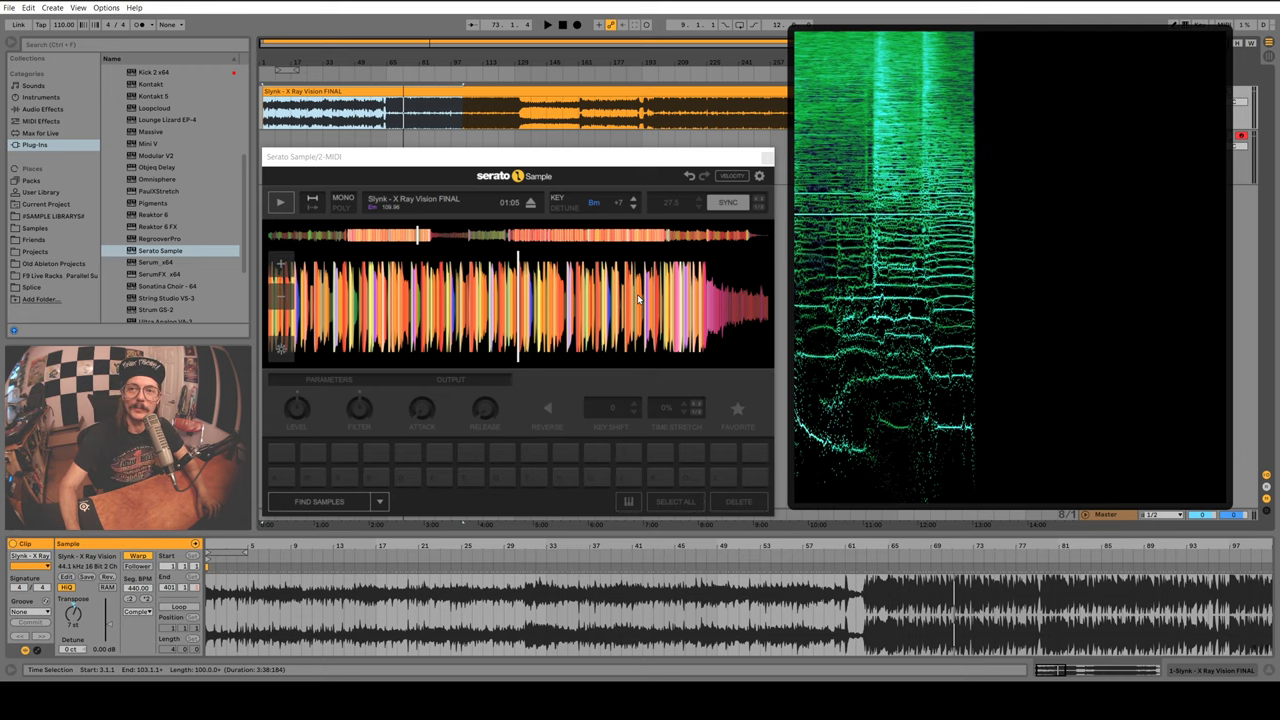
{"action": "left_click", "coordinate": [281, 202]}
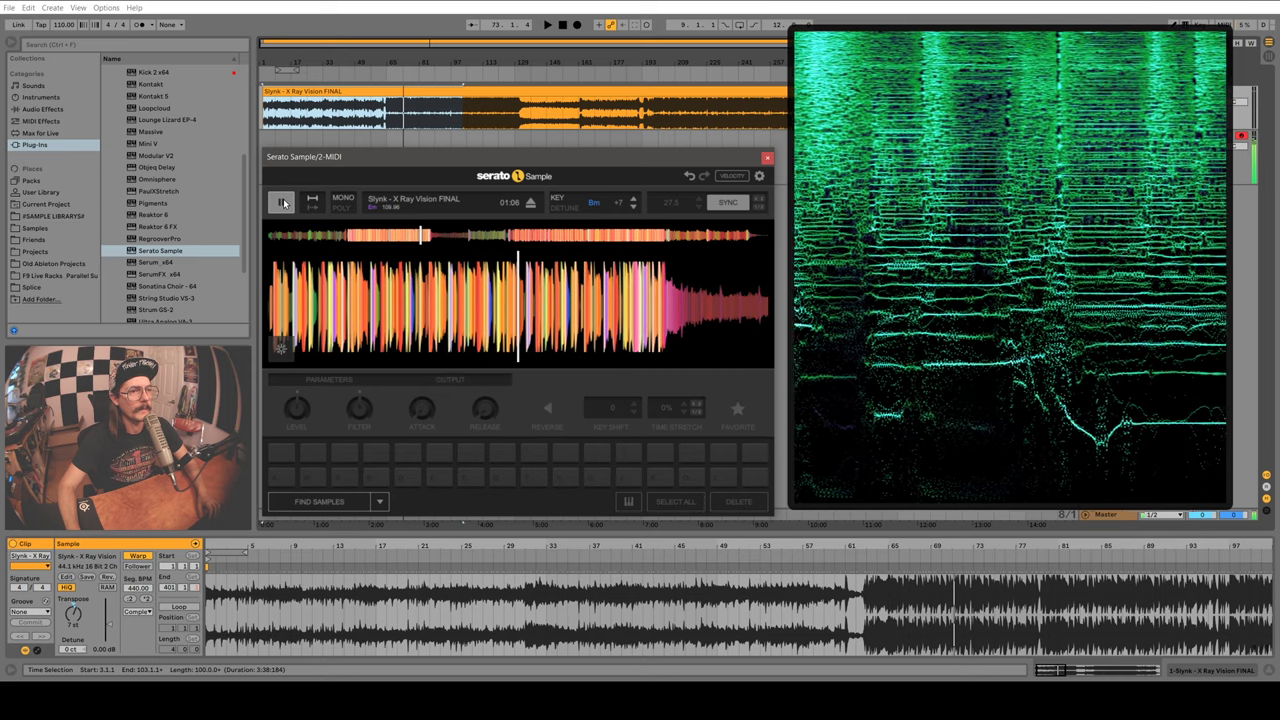
{"action": "left_click", "coordinate": [282, 202]}
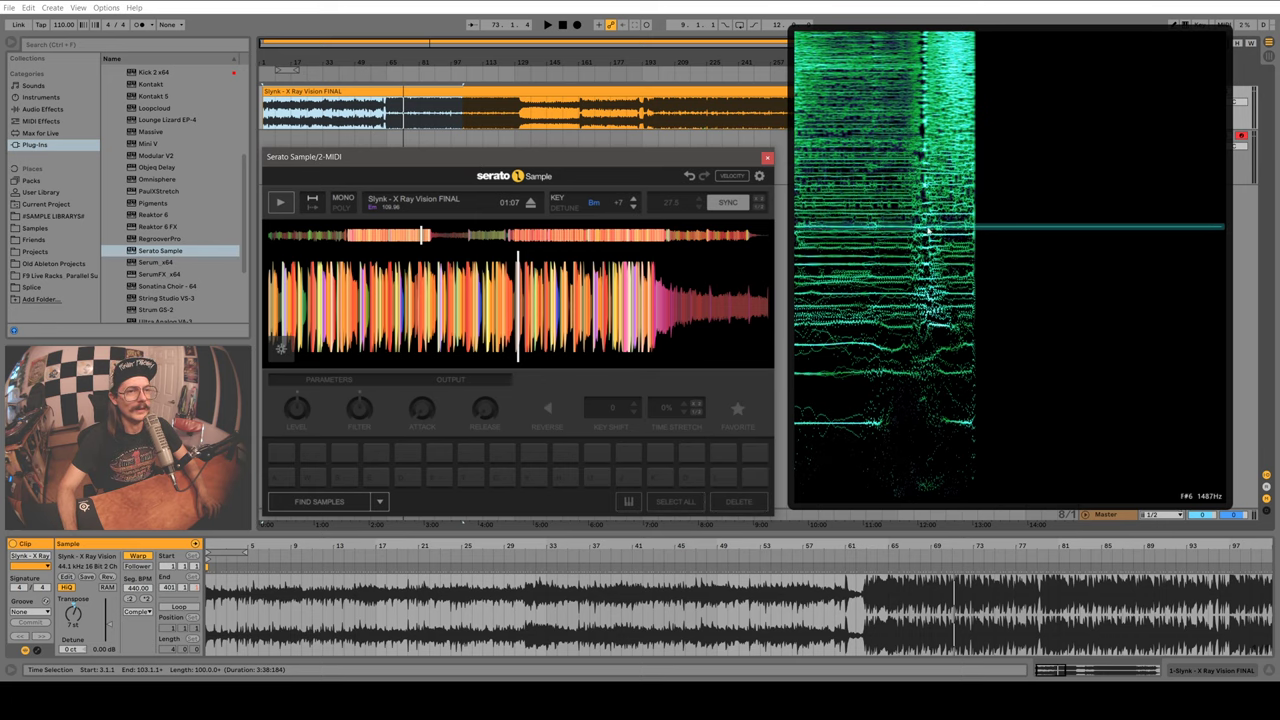
Set the clip to 880 BPM segment tempo without transposition and compare it with Serato Sample at 13.75 BPM, unshifted, from 00:37.
{"action": "left_click", "coordinate": [484, 93]}
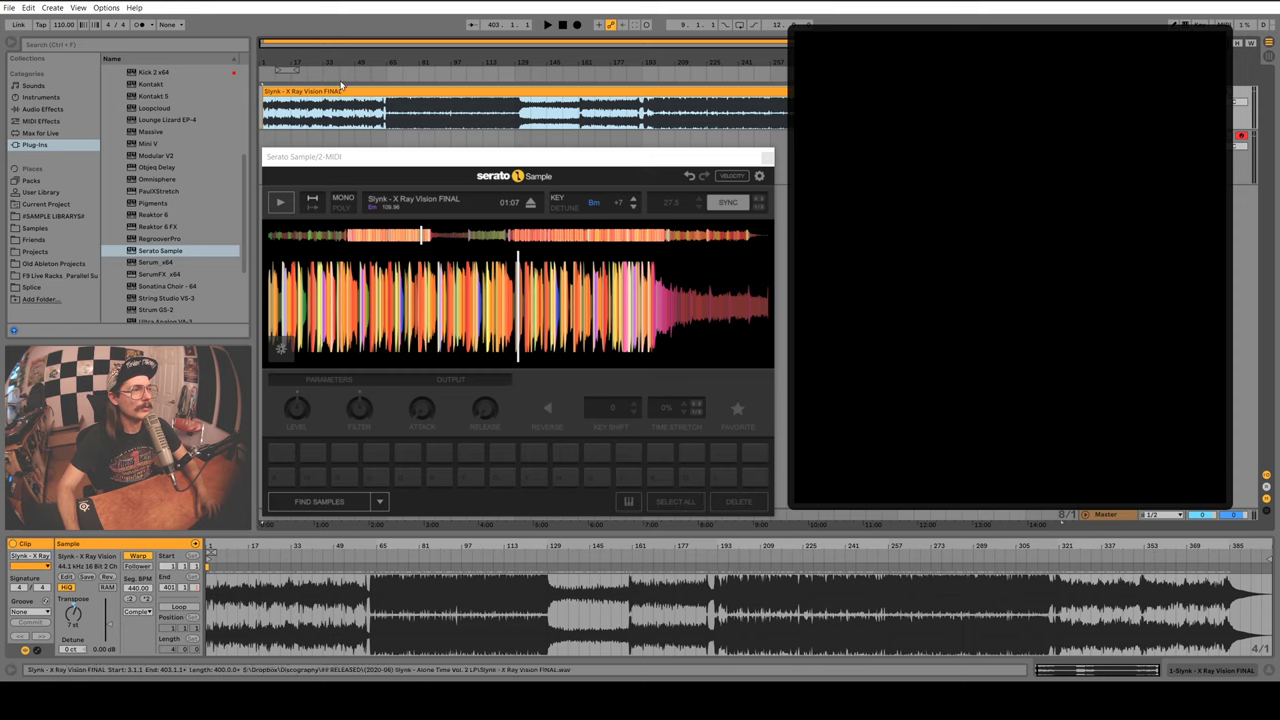
{"action": "left_click", "coordinate": [146, 599]}
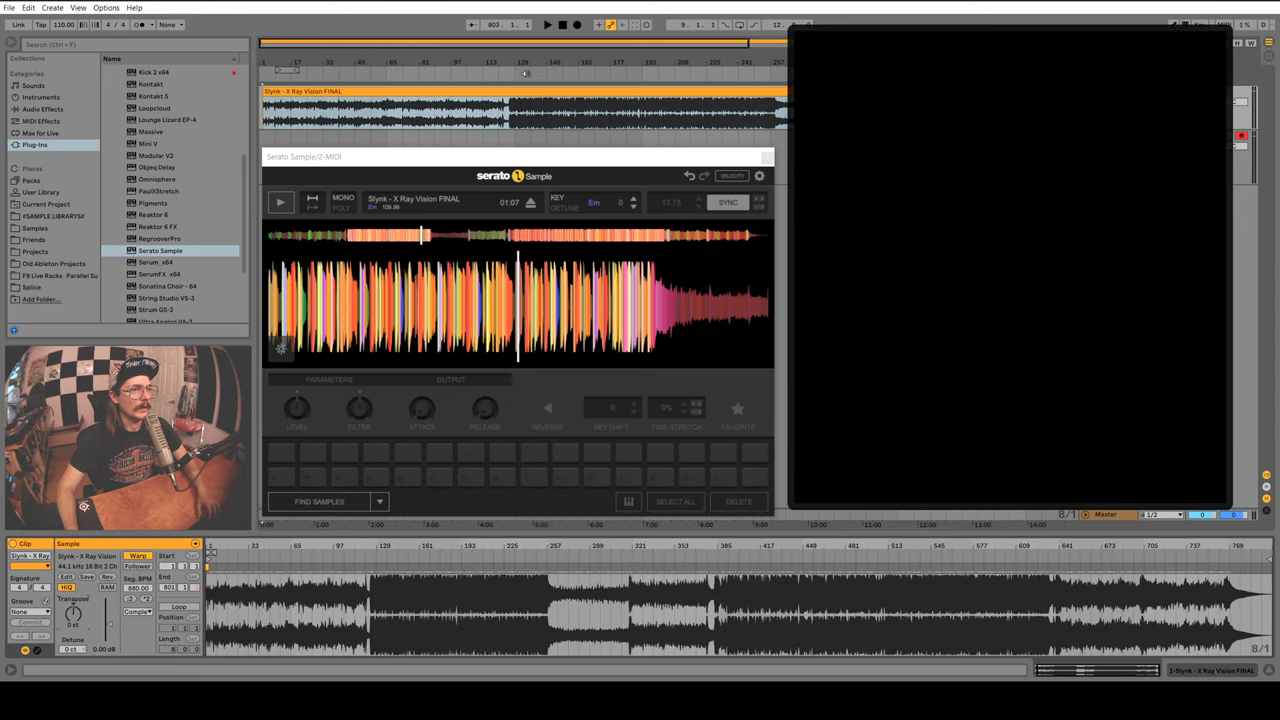
{"action": "left_click", "coordinate": [521, 73]}
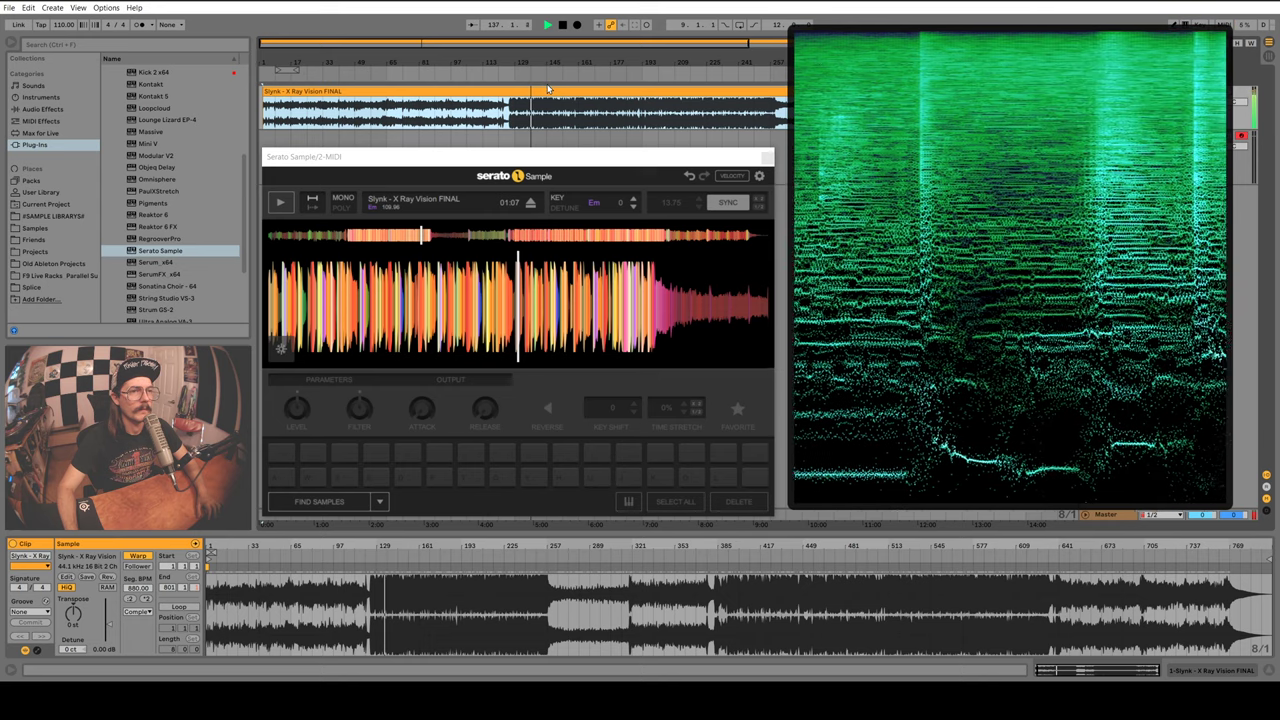
{"action": "key", "text": "space"}
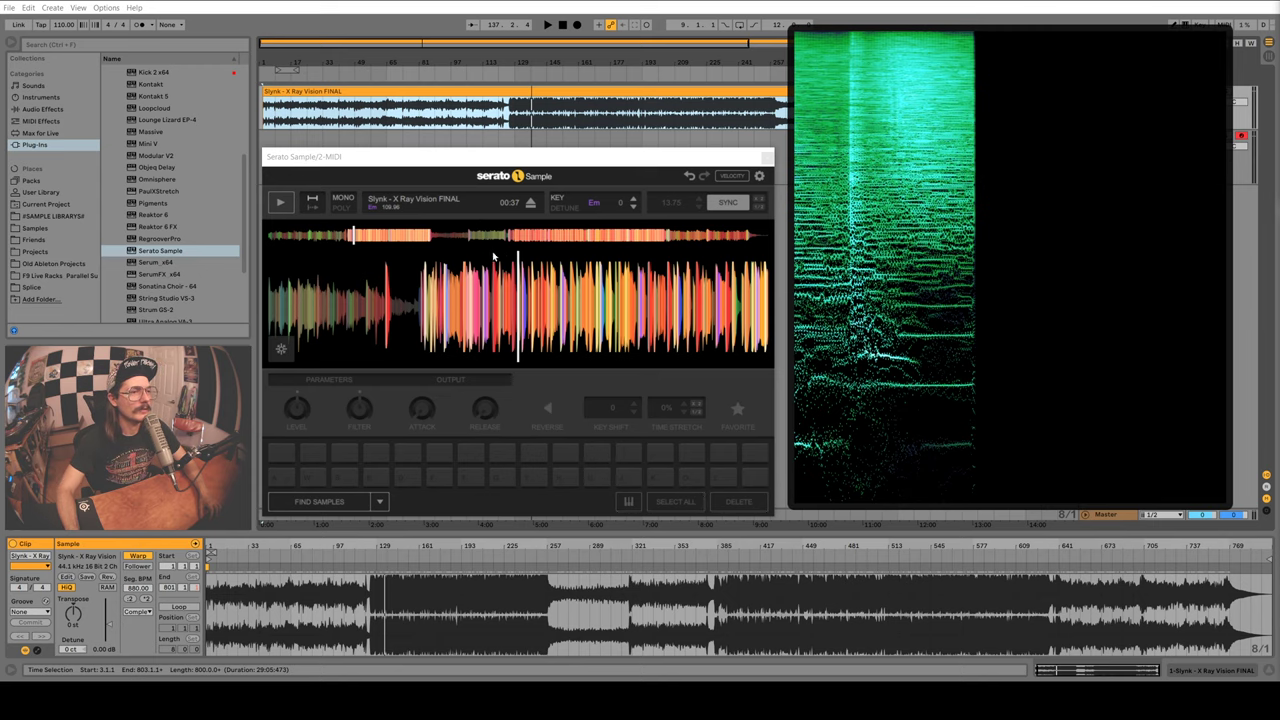
{"action": "left_click", "coordinate": [284, 204]}
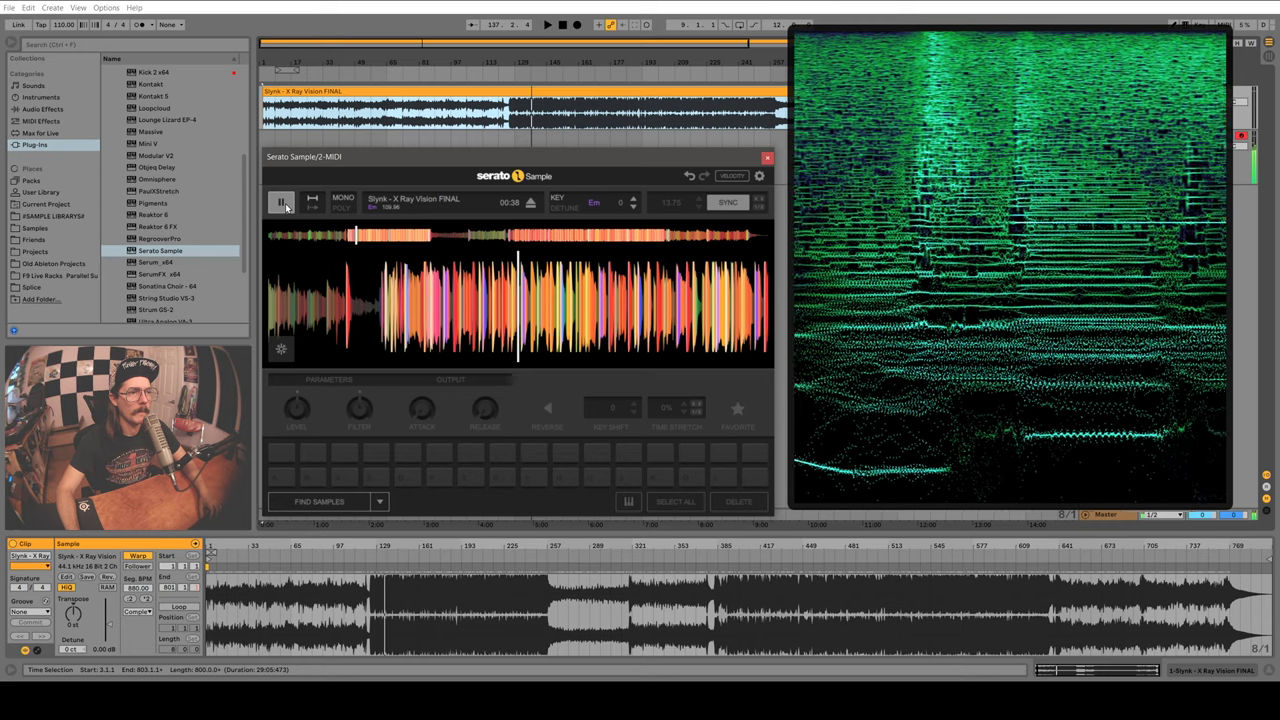
{"action": "left_click", "coordinate": [282, 203]}
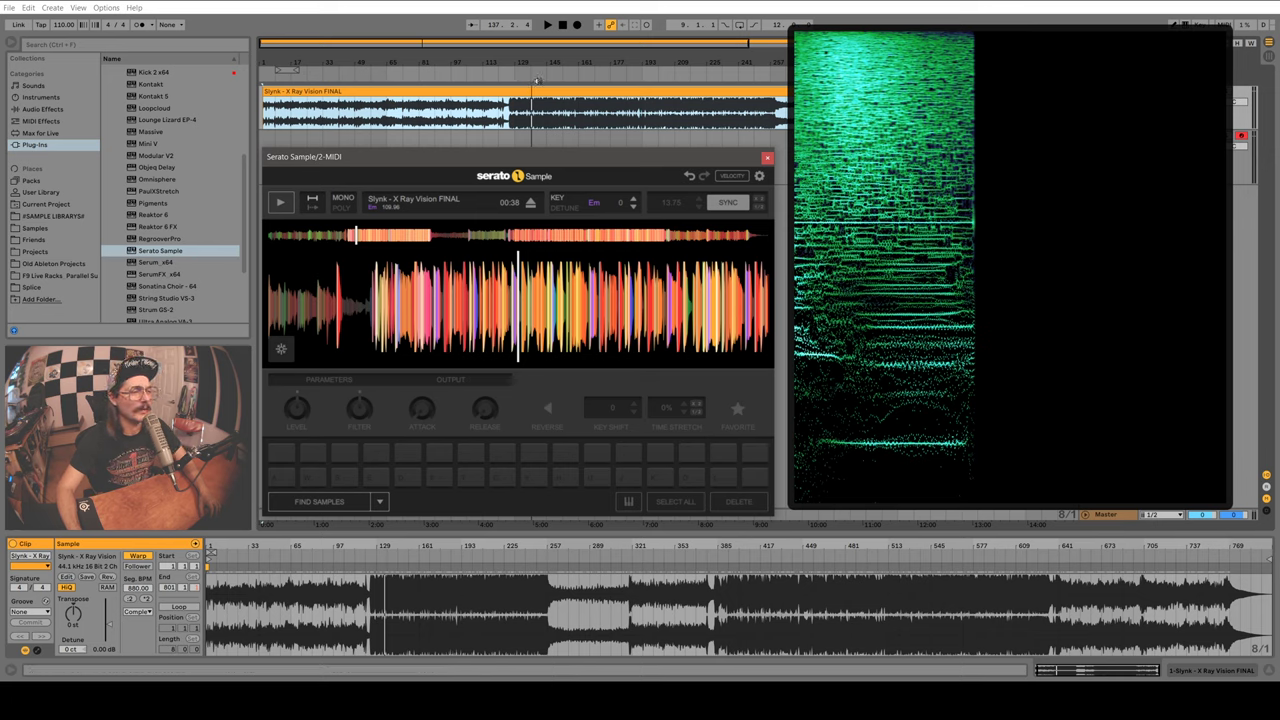
Set the arrangement clip's segment tempo to 999 BPM and lower the project tempo to 20 BPM.
{"action": "left_click", "coordinate": [542, 102]}
{"action": "key", "text": "minus"}
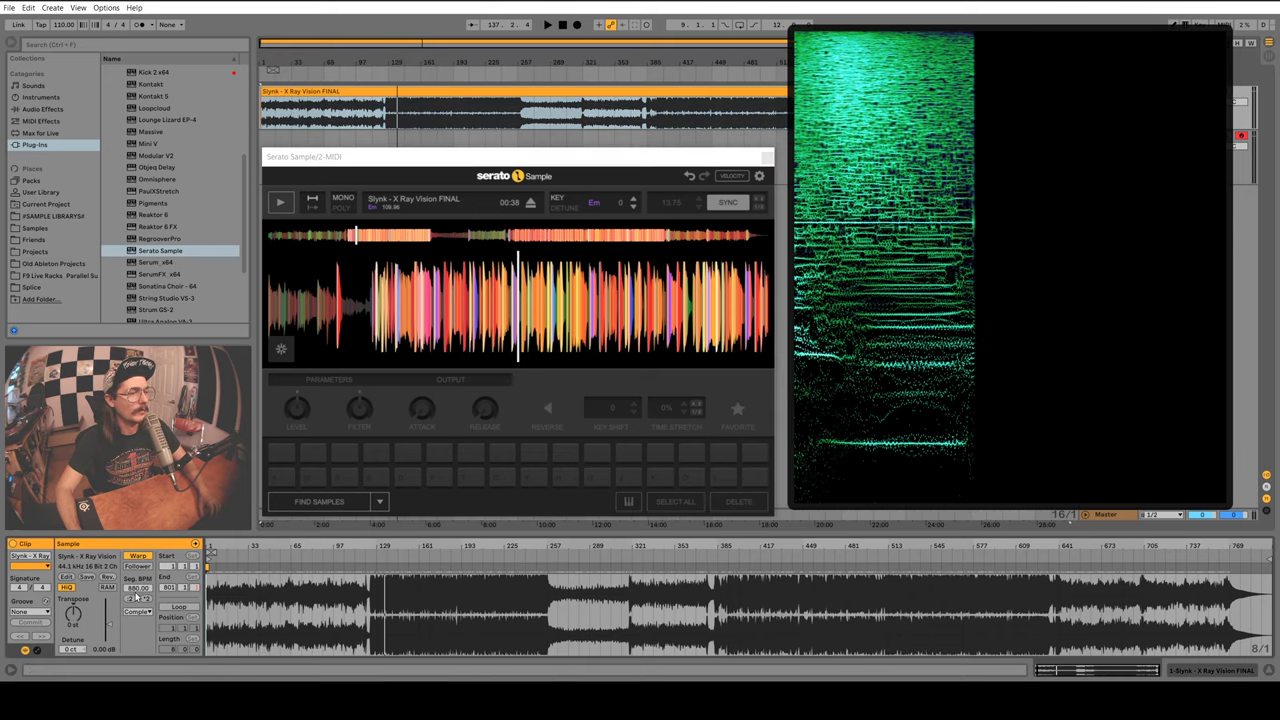
{"action": "left_click_drag", "start_coordinate": [138, 588], "coordinate": [138, 508]}
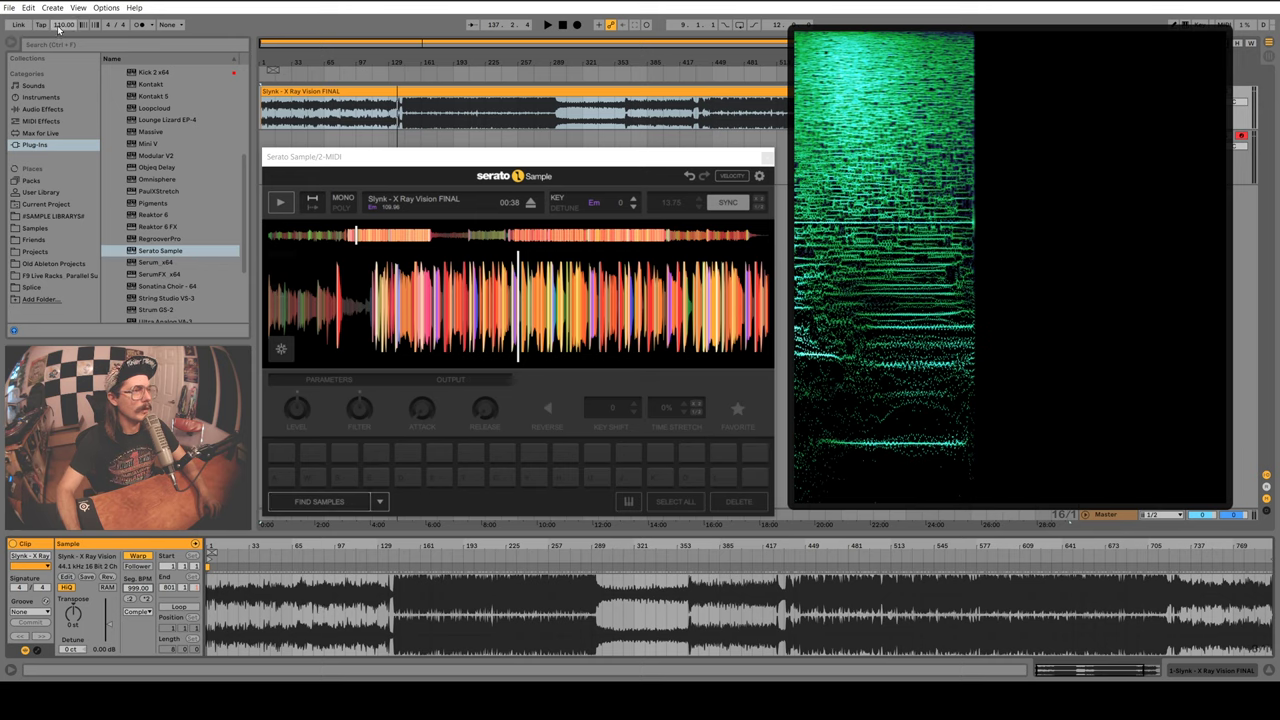
{"action": "left_click_drag", "start_coordinate": [58, 28], "coordinate": [58, 130]}
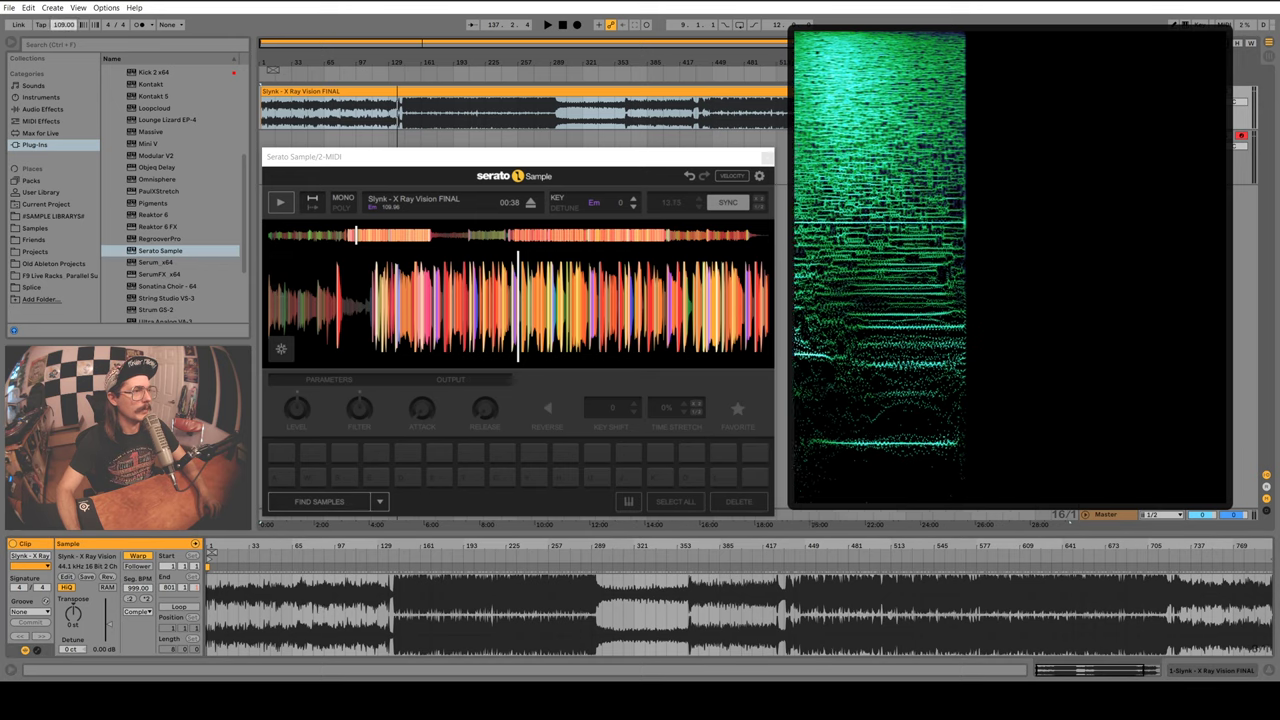
Play the extremely stretched arrangement clip from bar 145 and examine its spectrogram.
{"action": "left_click", "coordinate": [407, 117]}
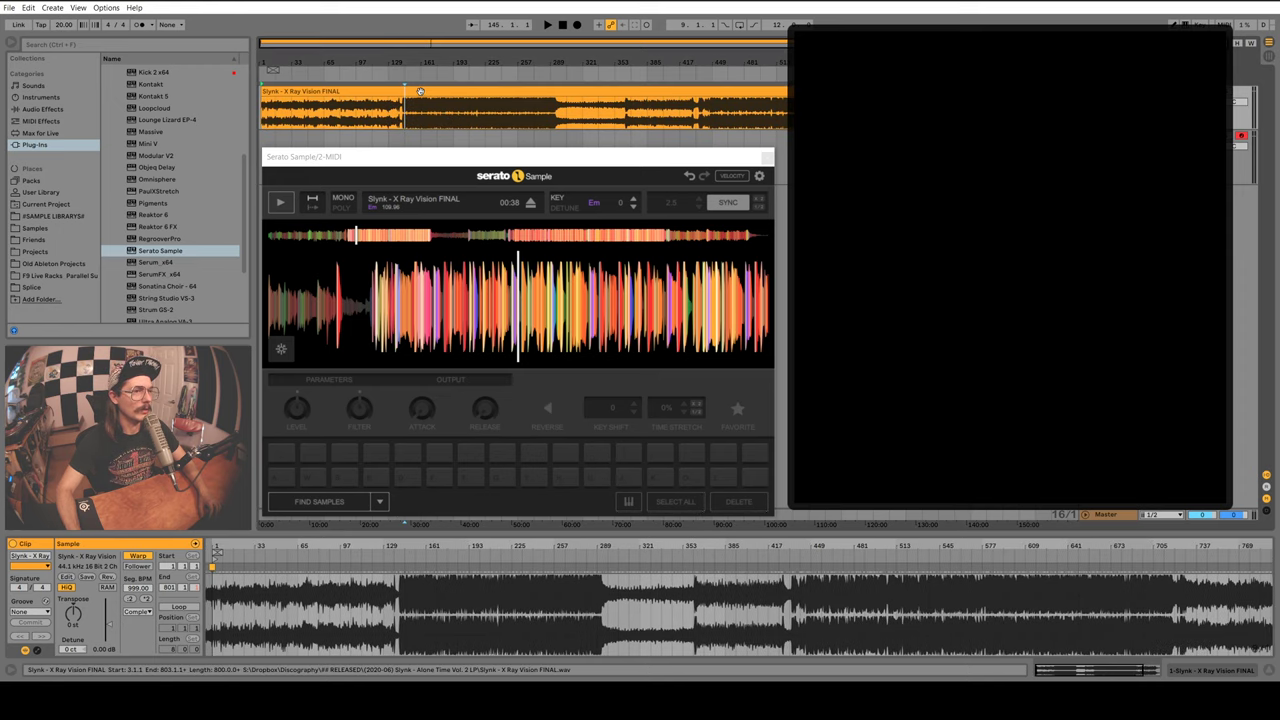
{"action": "key", "text": "space"}
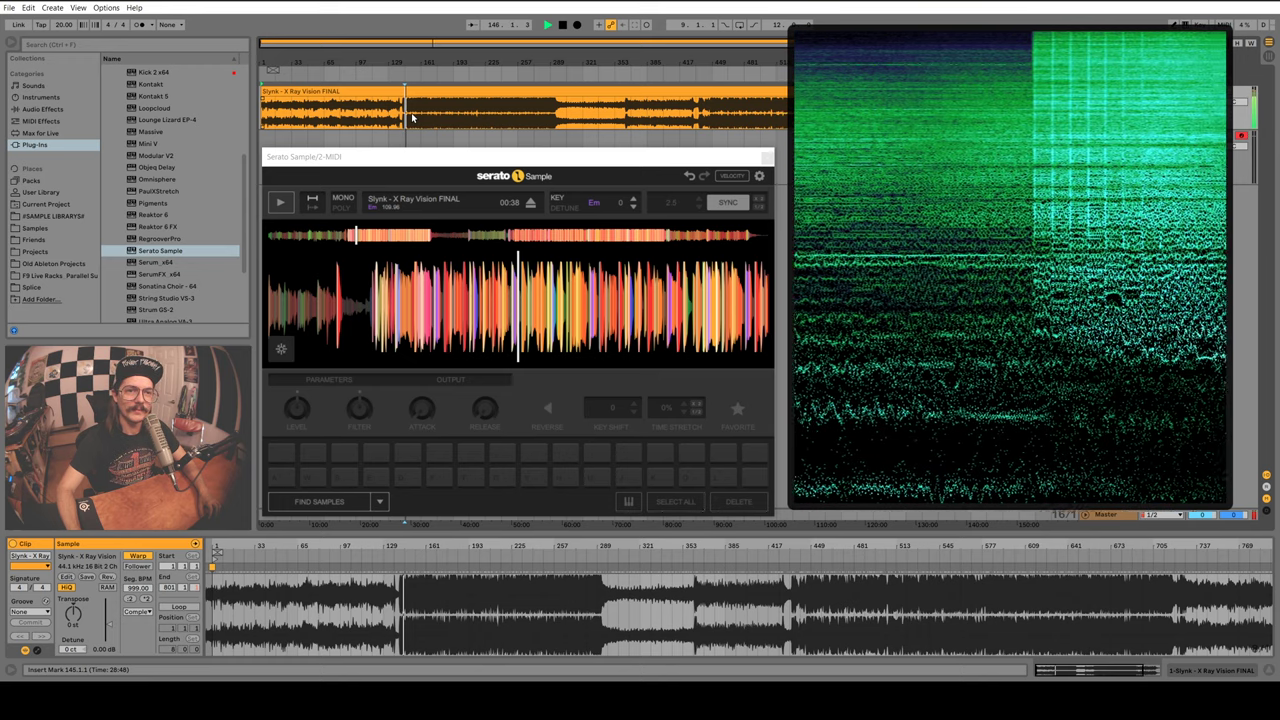
{"action": "key", "text": "space"}
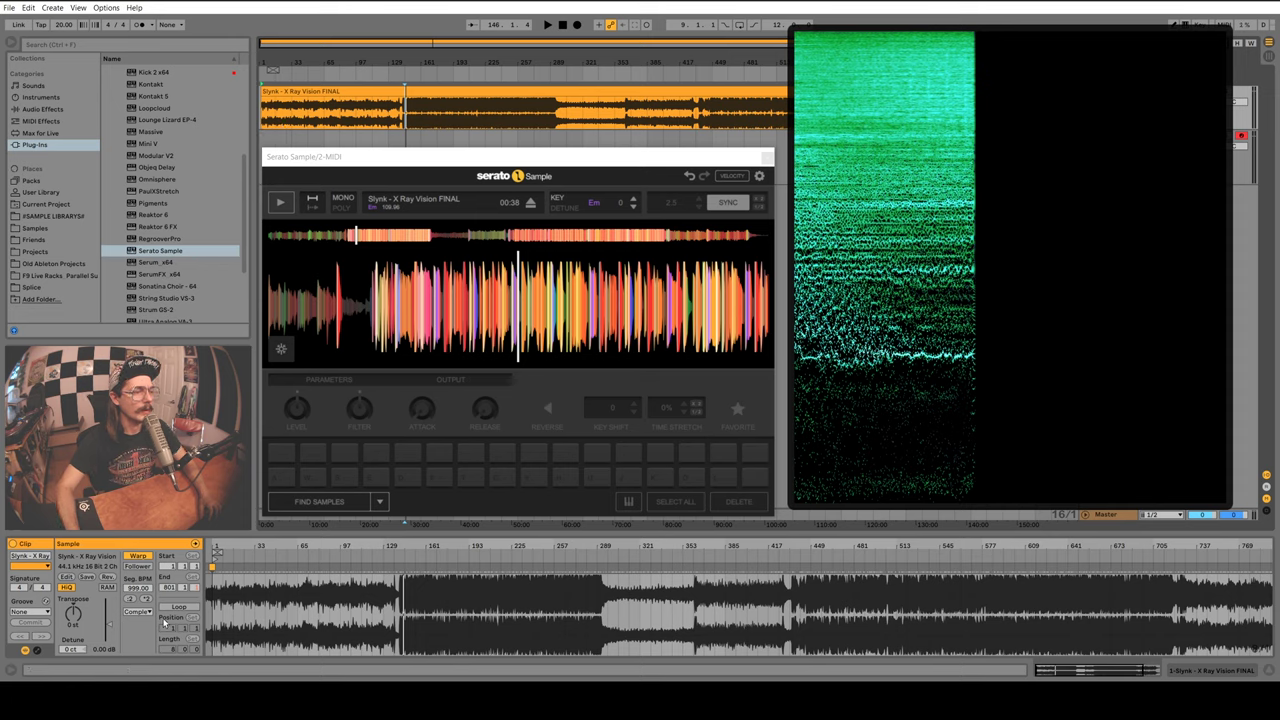
{"action": "mouse_move", "coordinate": [864, 362]}
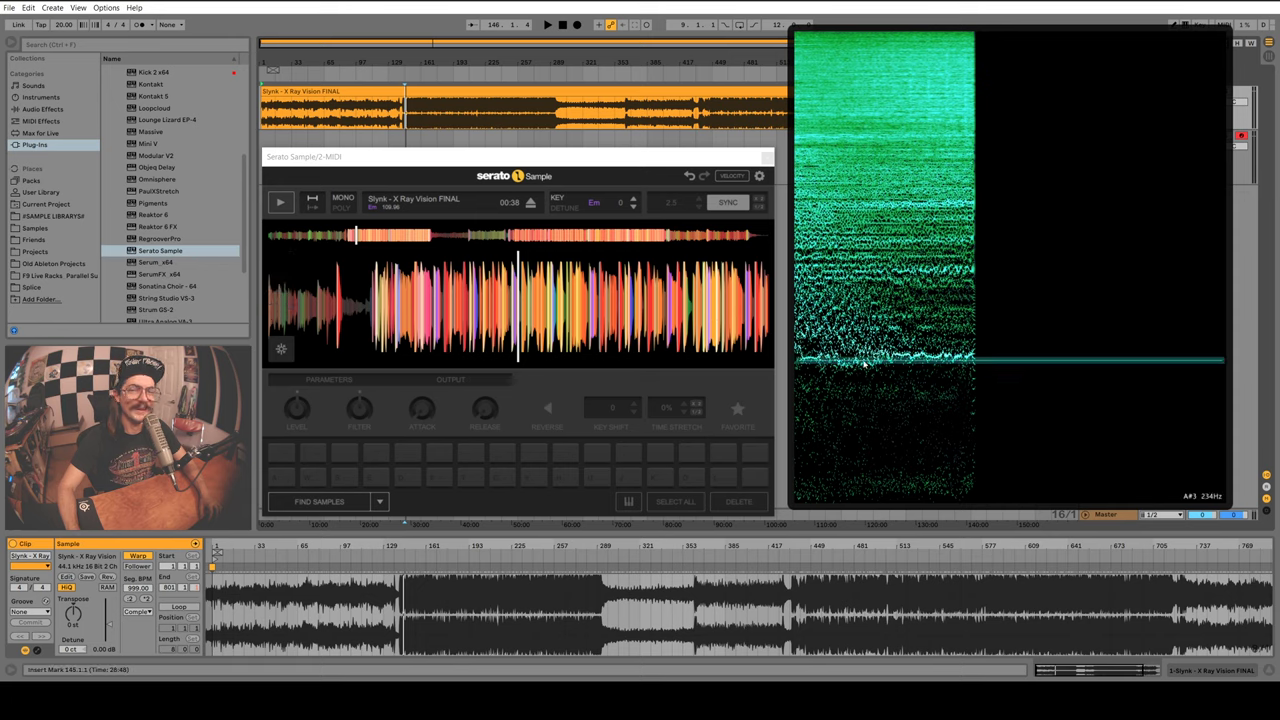
Turn off Serato Sample's tempo sync, set its tempo to 1 BPM and audition the track from 00:38.
{"action": "left_click", "coordinate": [733, 204]}
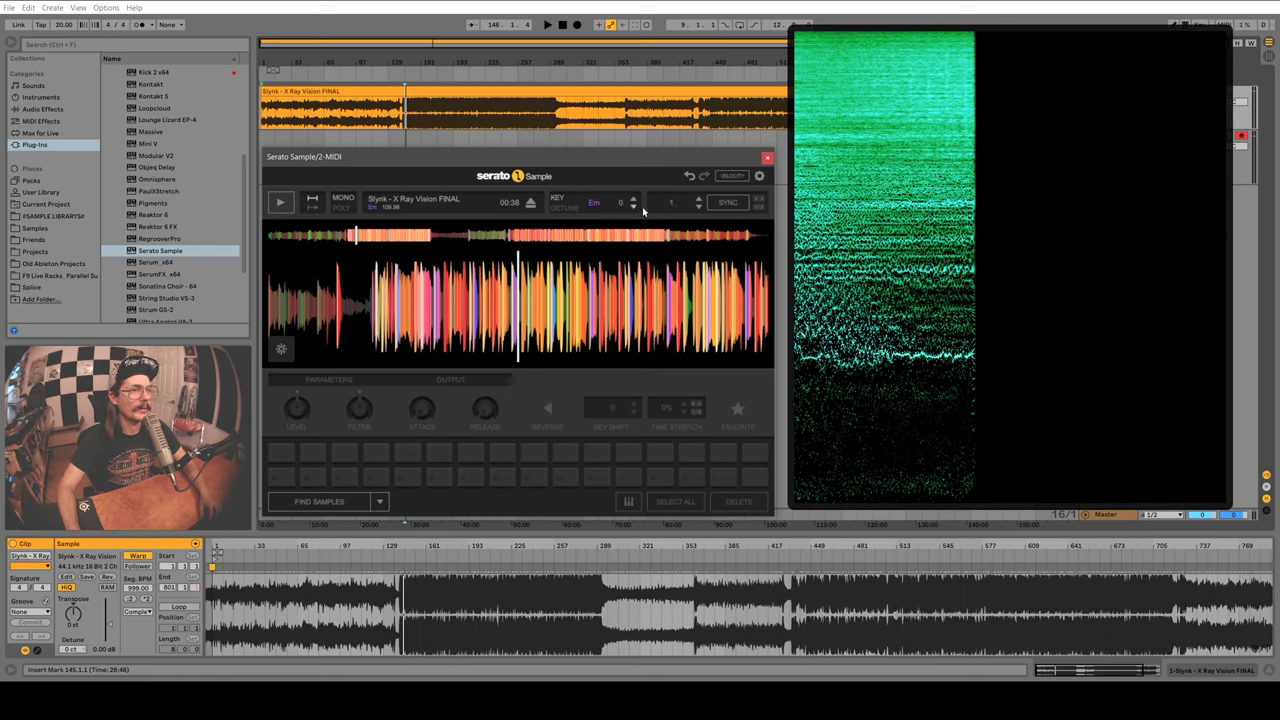
{"action": "left_click", "coordinate": [282, 204]}
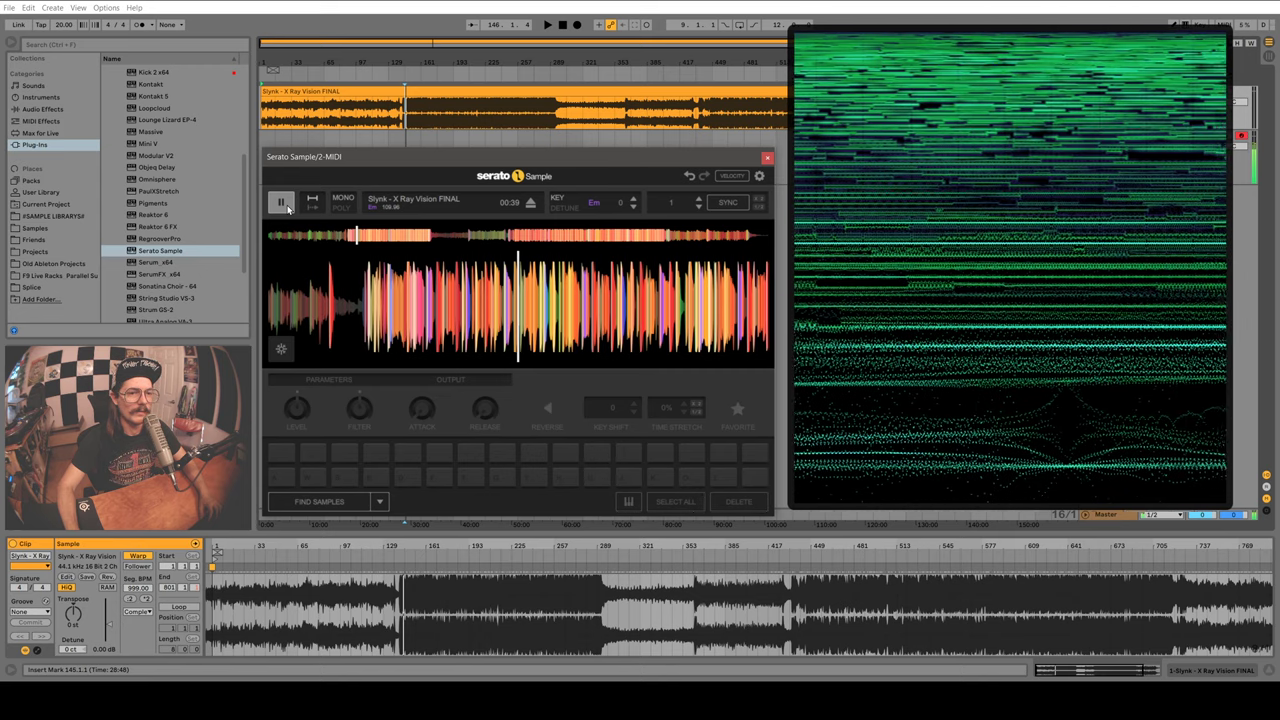
{"action": "left_click", "coordinate": [286, 205]}
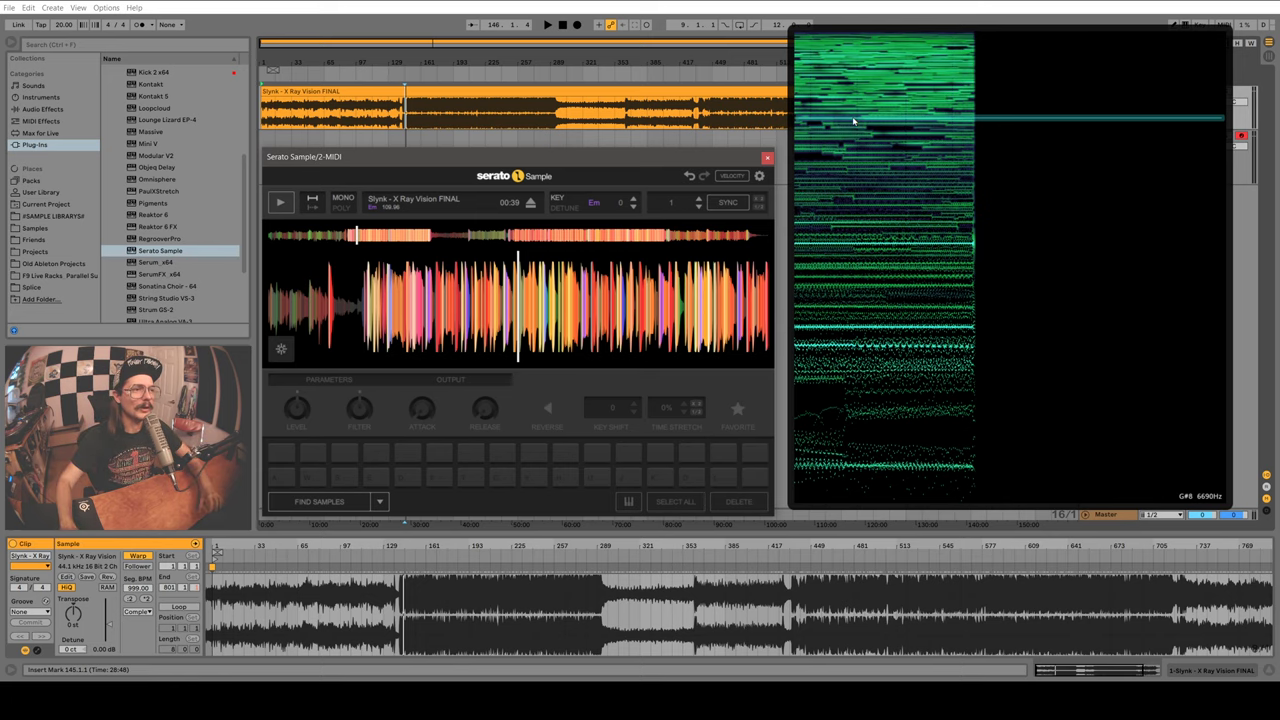
Compare Serato Sample's 1 BPM playback at 01:12 and 01:22 with the stretched arrangement clip around bar 339.
{"action": "left_click", "coordinate": [435, 238]}
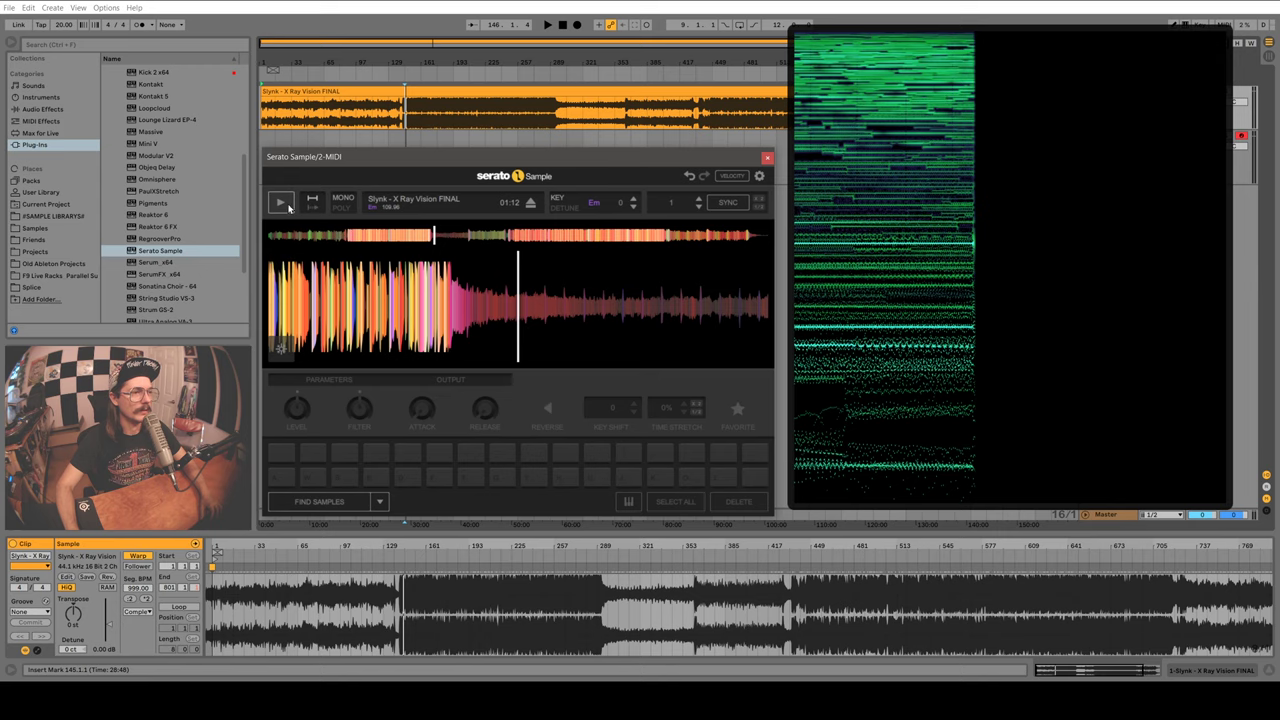
{"action": "left_click", "coordinate": [284, 203]}
{"action": "left_click", "coordinate": [455, 238]}
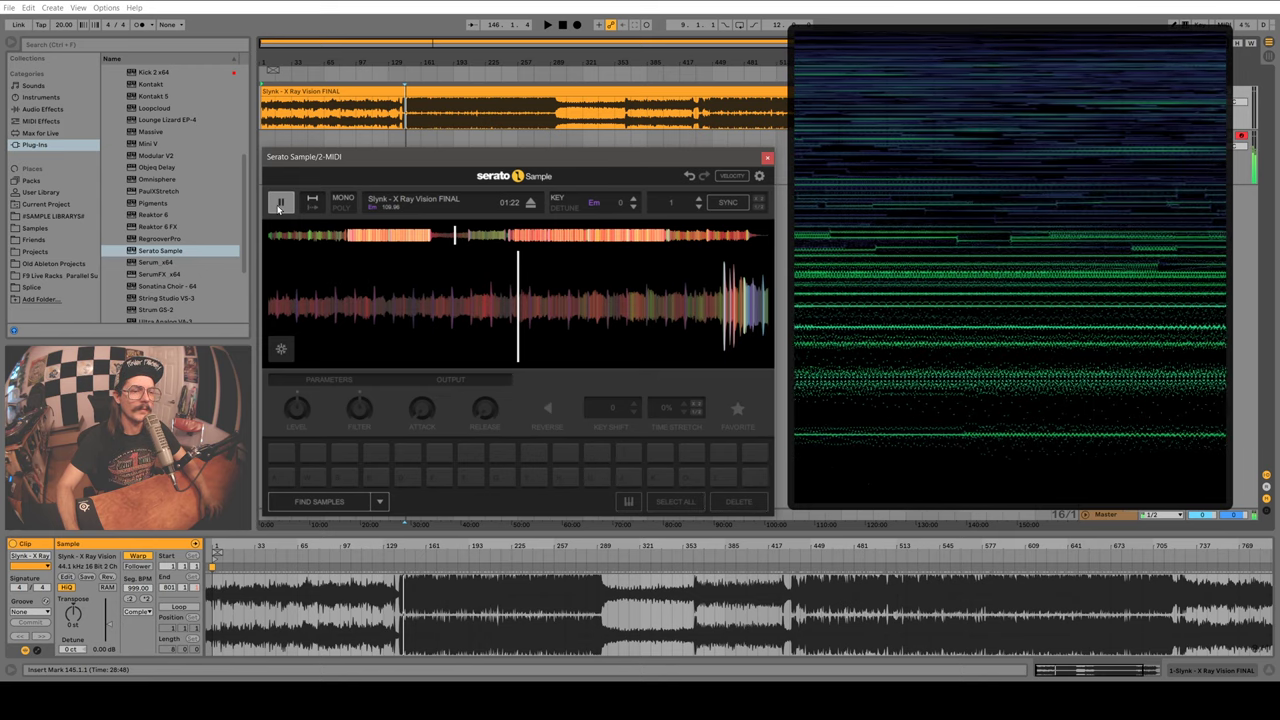
{"action": "left_click", "coordinate": [280, 205]}
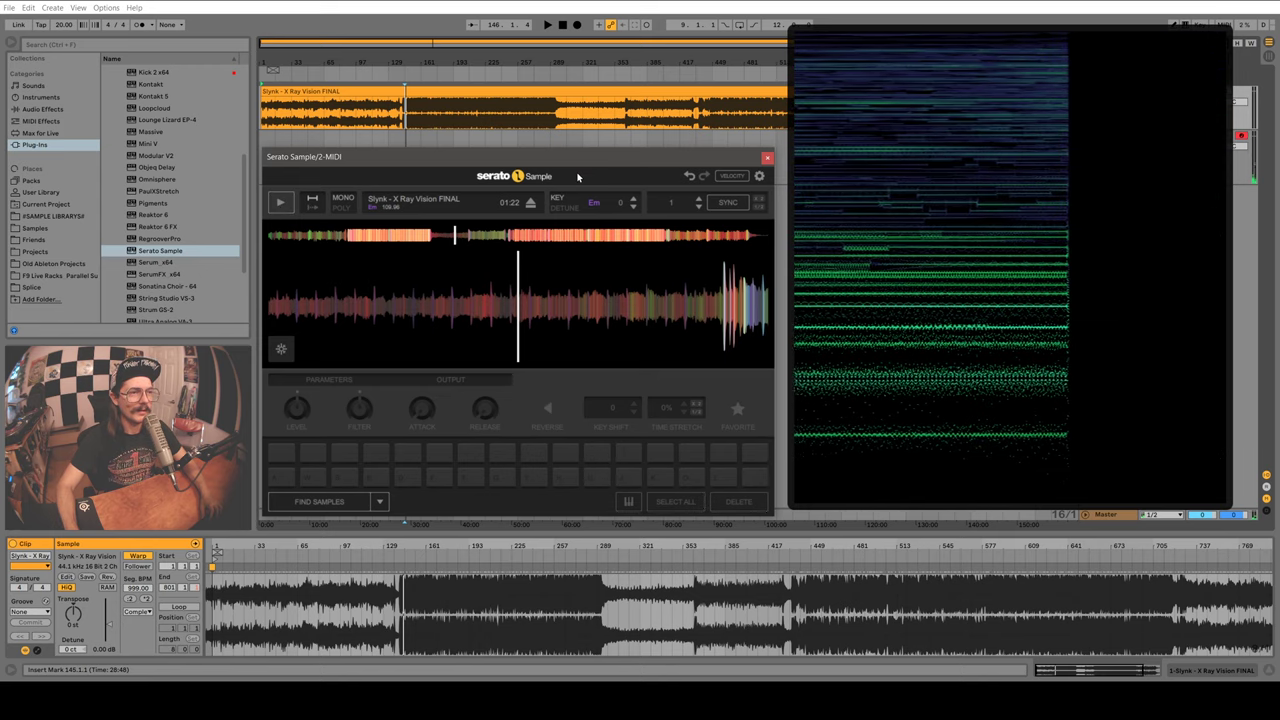
{"action": "left_click", "coordinate": [600, 74]}
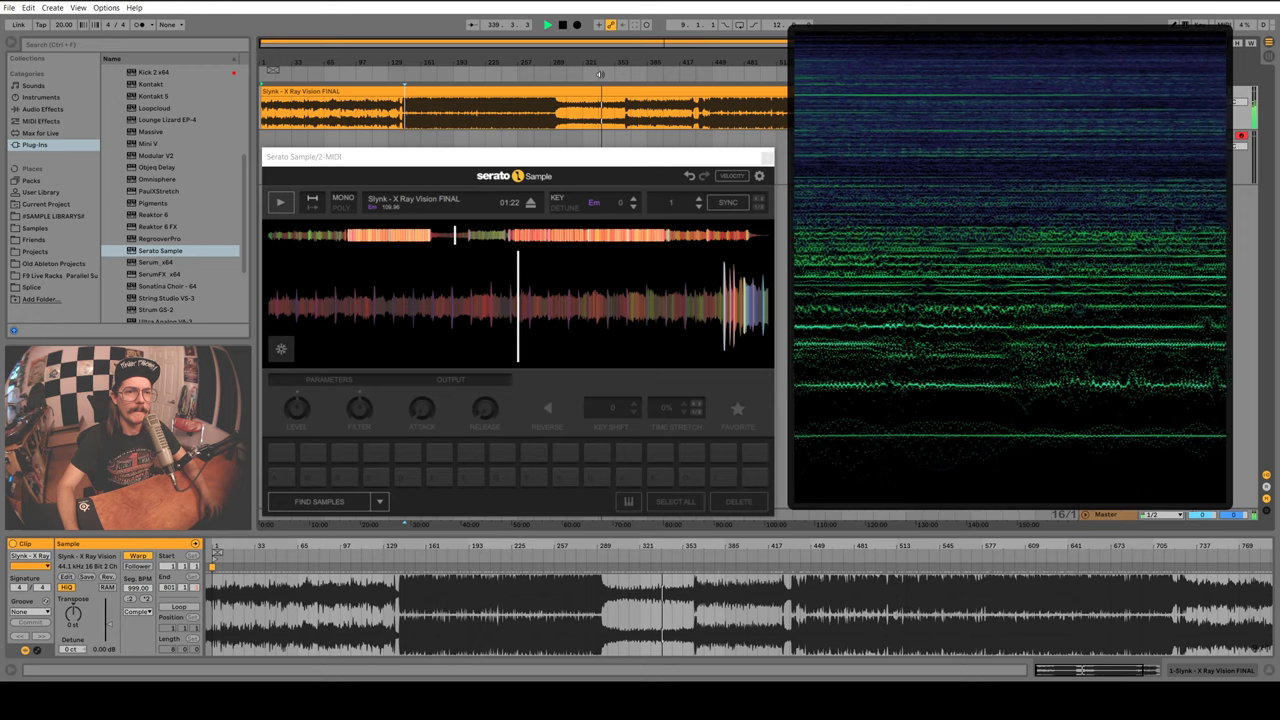
{"action": "key", "text": "space"}
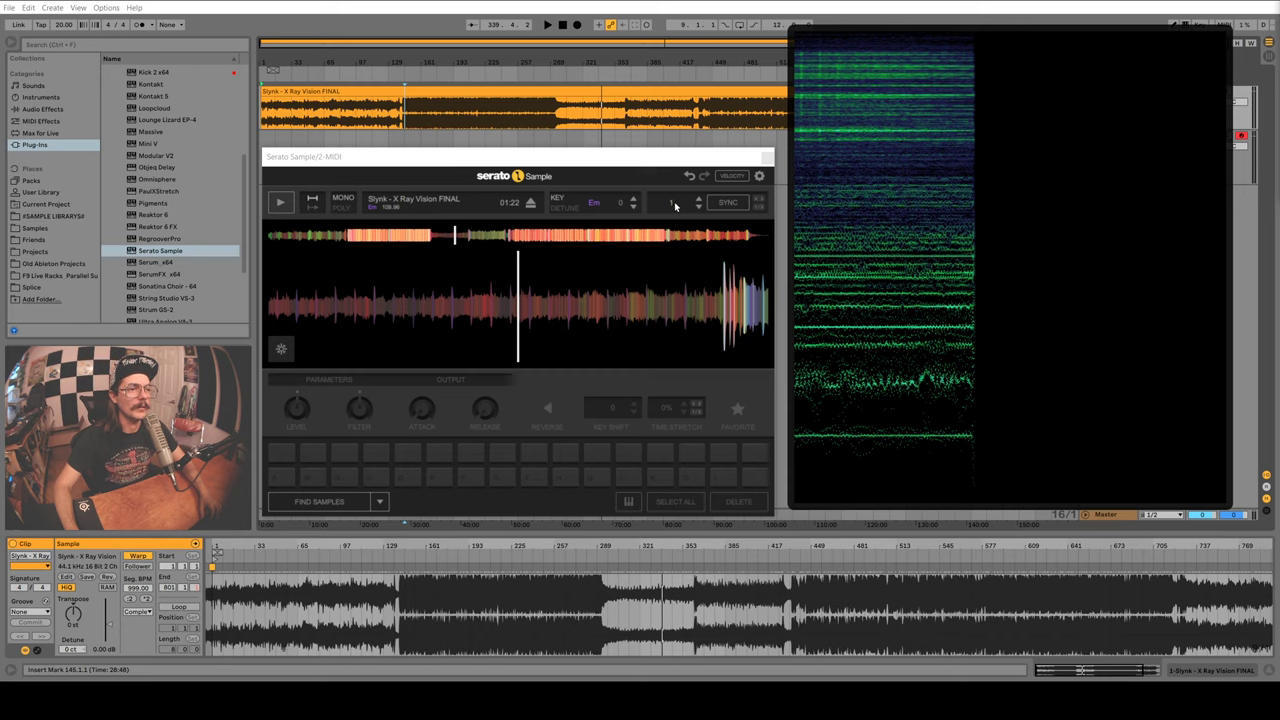
Set Serato Sample's tempo to 999 BPM and audition the track from 00:37.
{"action": "key", "text": "Return"}
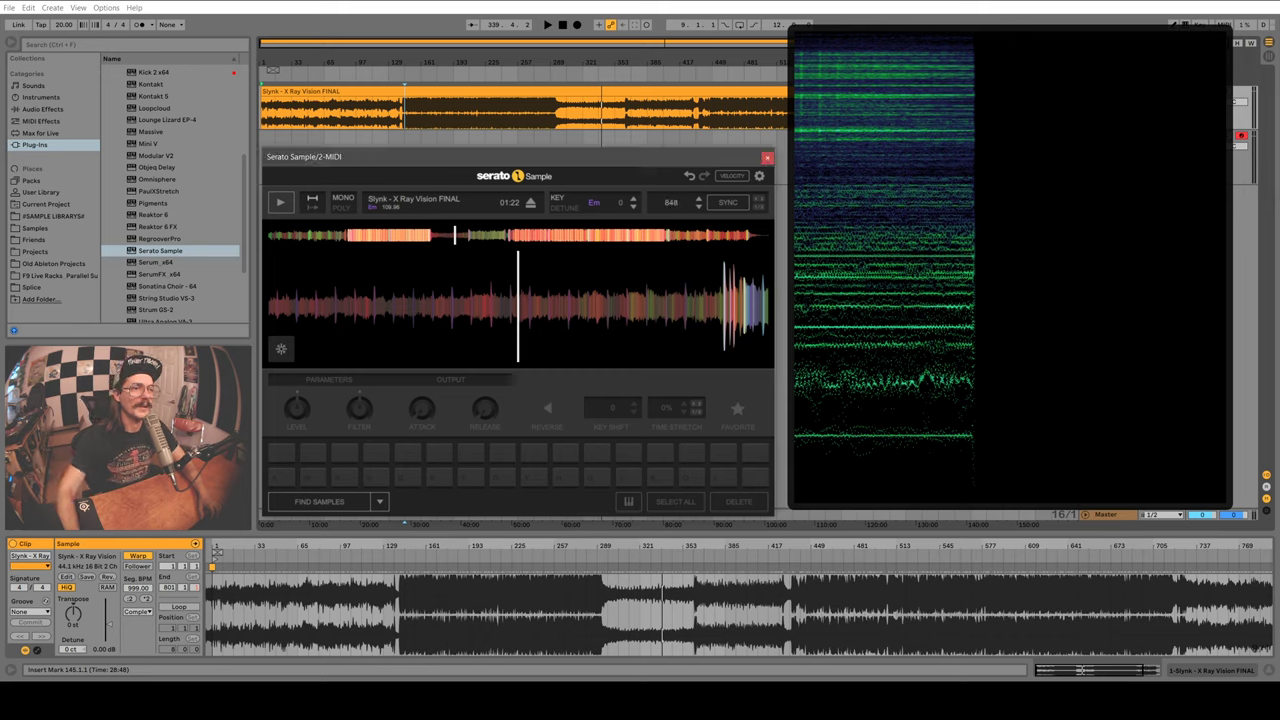
{"action": "left_click_drag", "start_coordinate": [670, 202], "coordinate": [670, 160]}
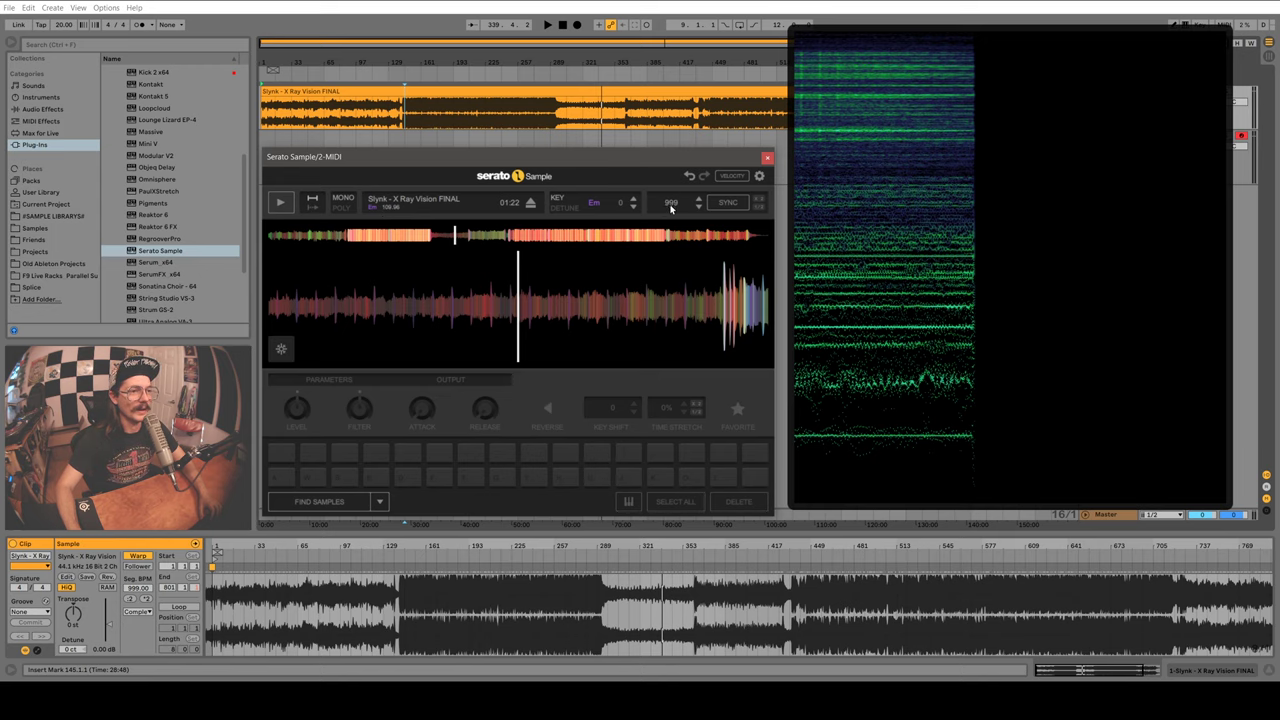
{"action": "left_click", "coordinate": [352, 236]}
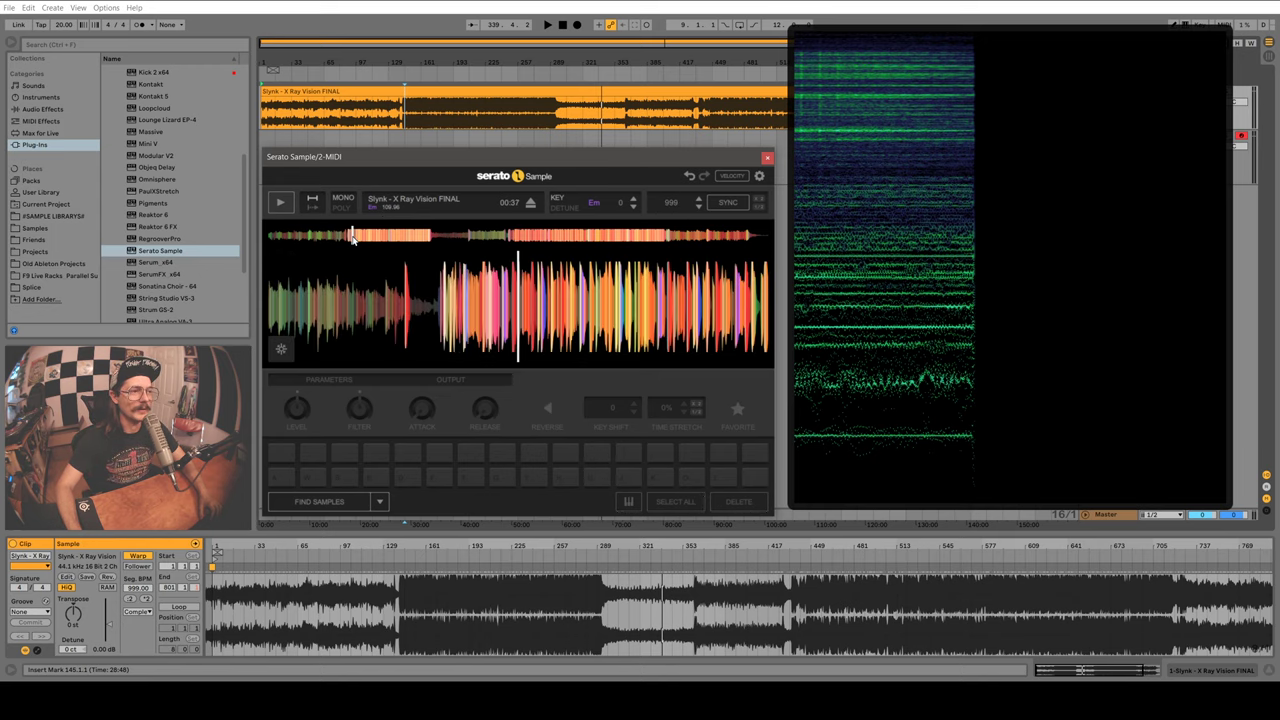
{"action": "left_click", "coordinate": [281, 203]}
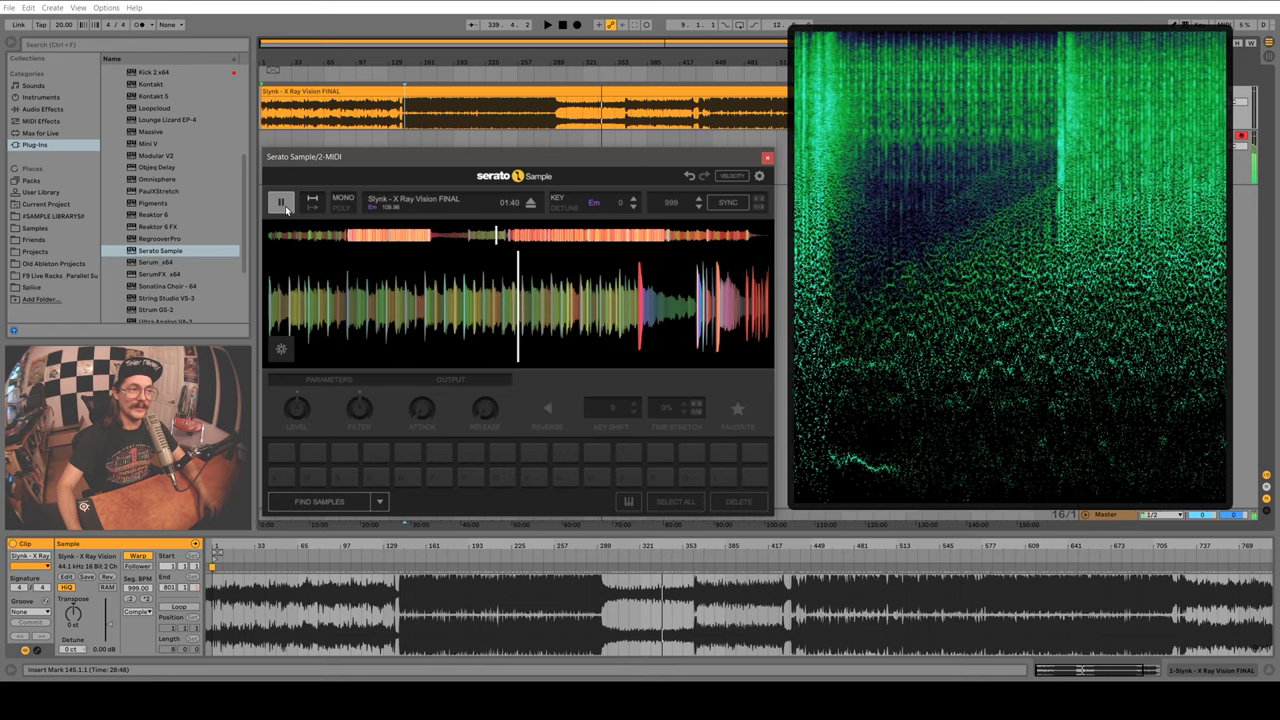
{"action": "left_click", "coordinate": [281, 203]}
Lower the arrangement clip's segment tempo to 5 BPM.
{"action": "left_click", "coordinate": [147, 578]}
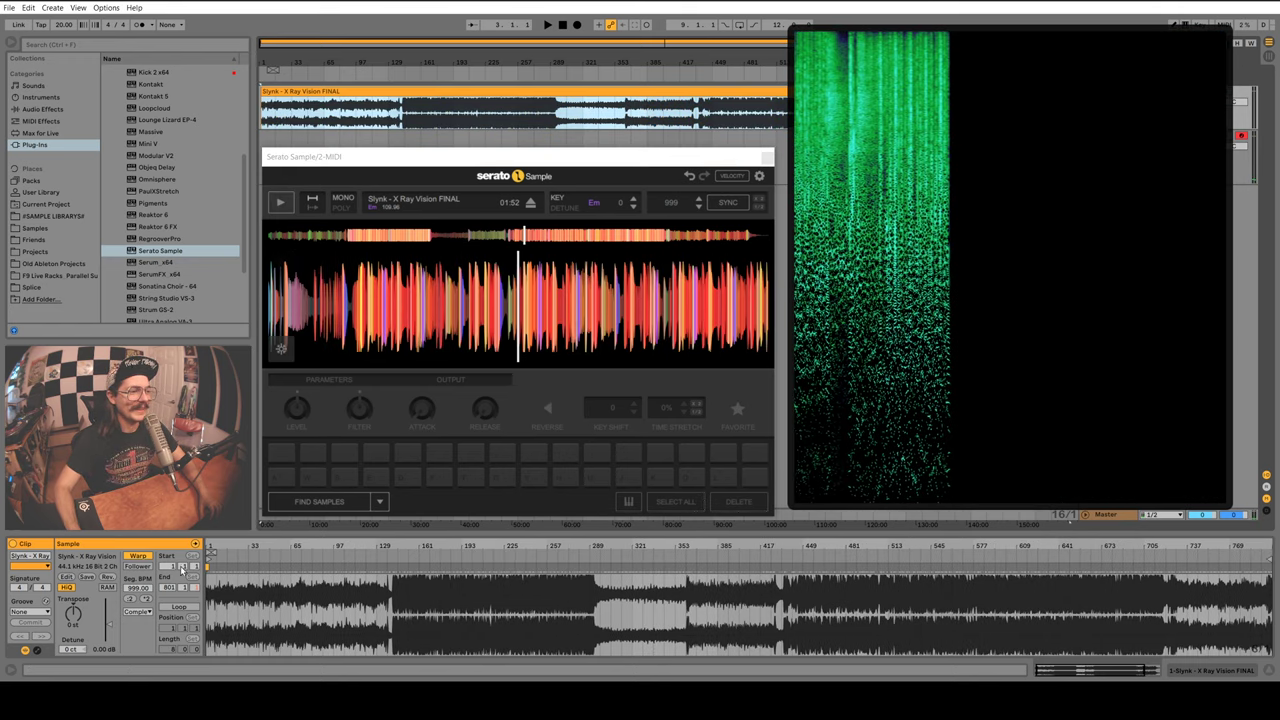
{"action": "left_click_drag", "start_coordinate": [136, 589], "coordinate": [136, 715]}
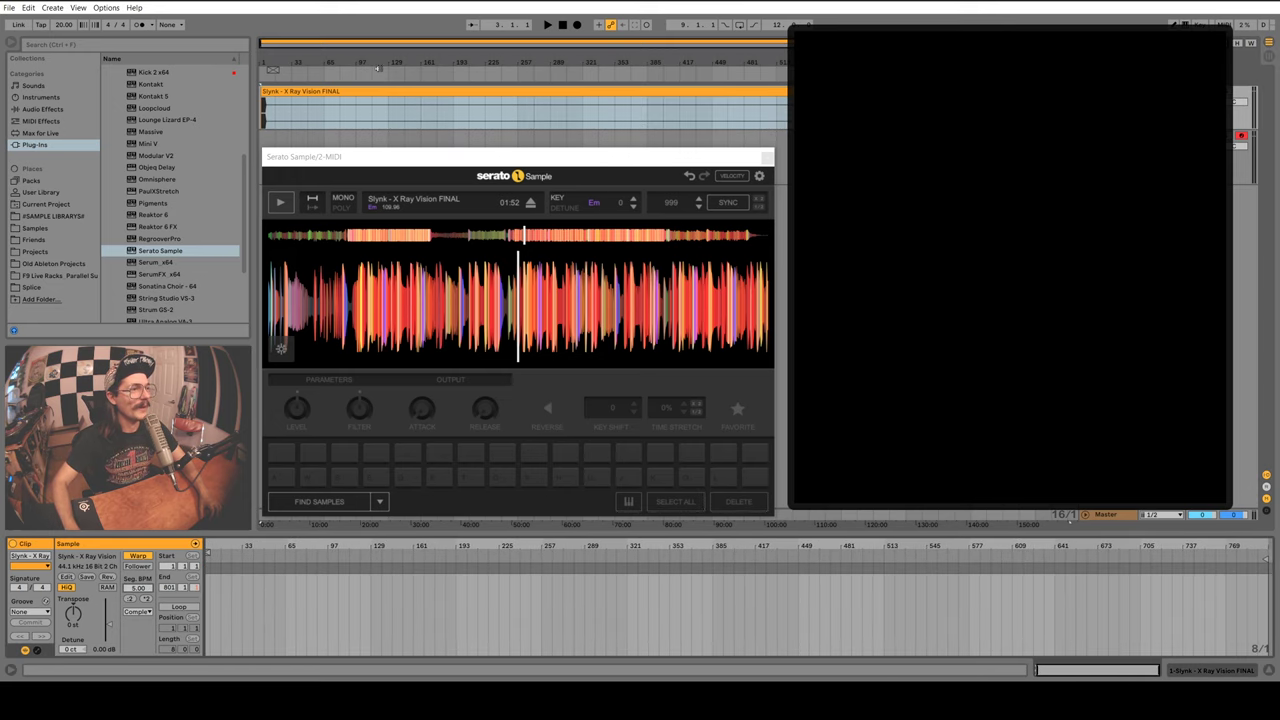
Audition the 5 BPM stretched arrangement clip from its opening at bar 3 through about bar 4.
{"action": "left_click_drag", "start_coordinate": [372, 63], "coordinate": [400, 175]}
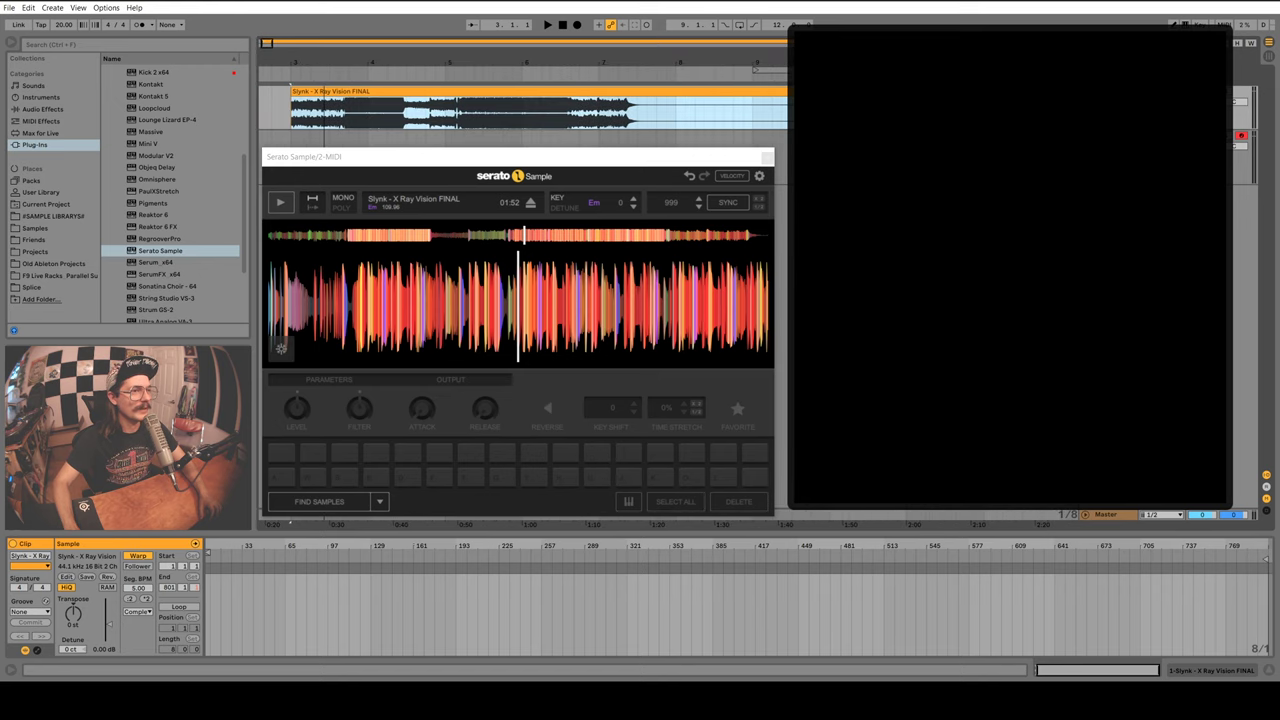
{"action": "left_click", "coordinate": [330, 118]}
{"action": "left_click_drag", "start_coordinate": [293, 123], "coordinate": [638, 115]}
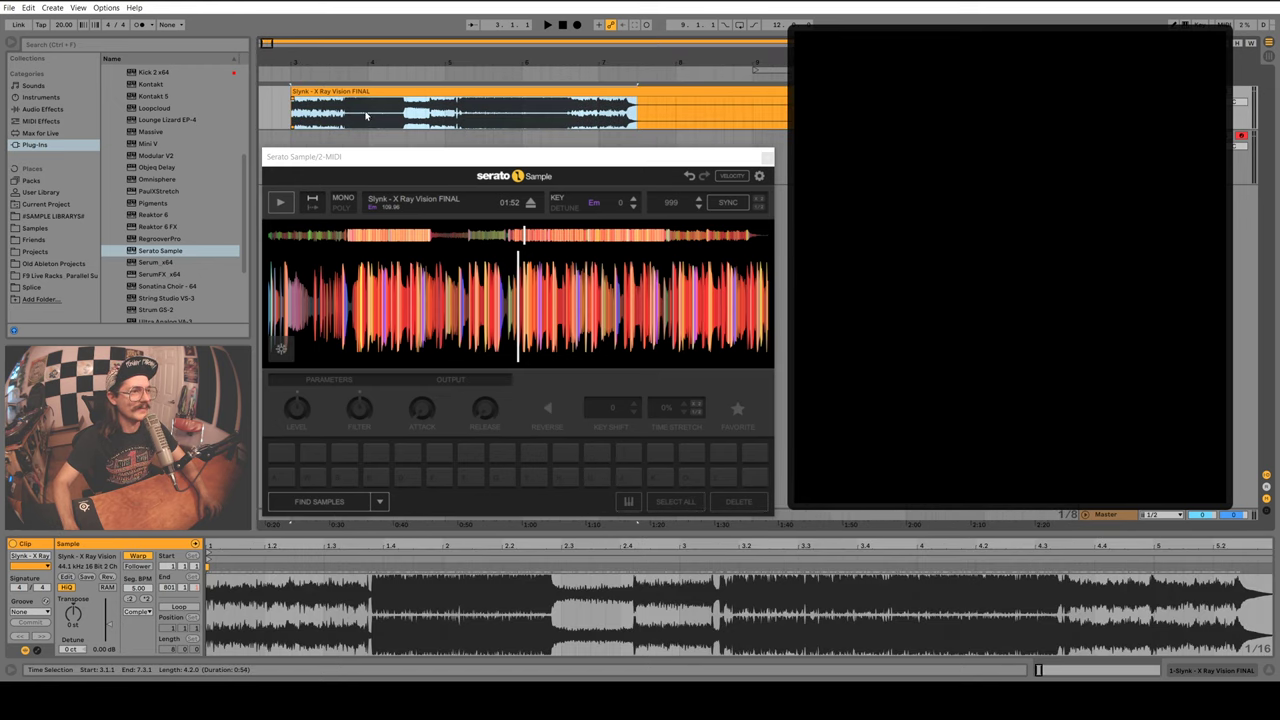
{"action": "left_click", "coordinate": [302, 118]}
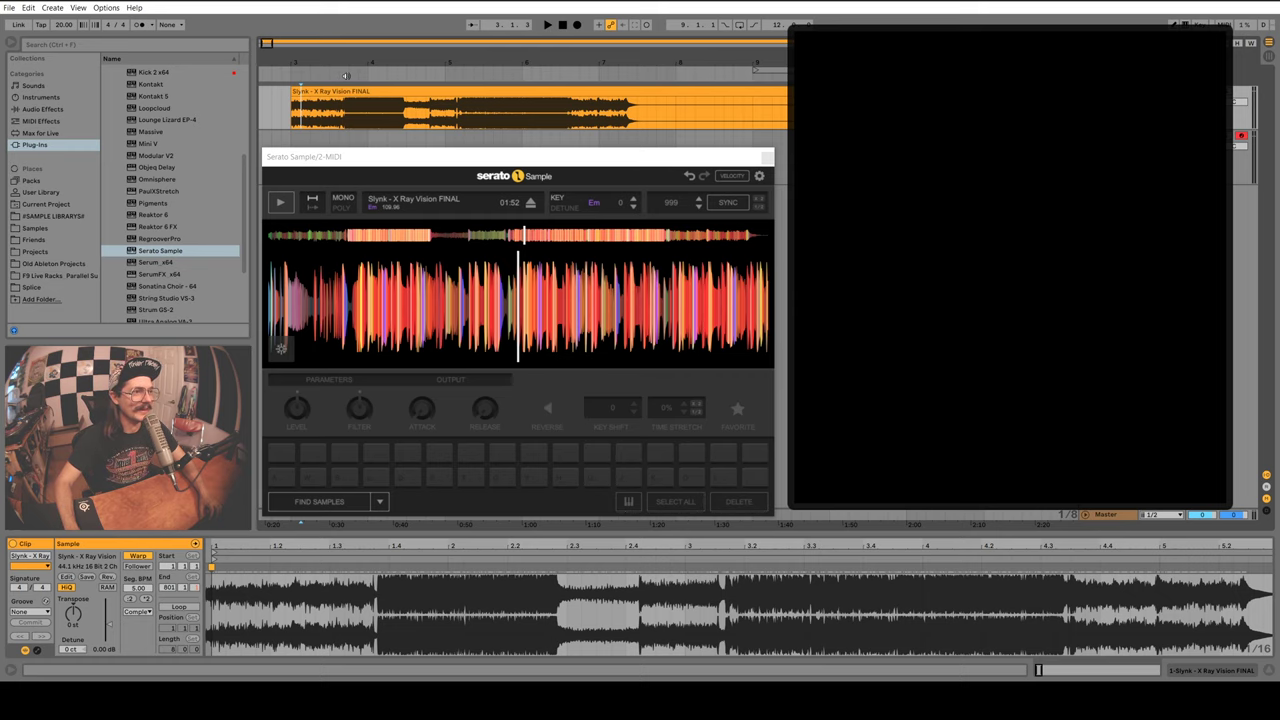
{"action": "left_click", "coordinate": [345, 75]}
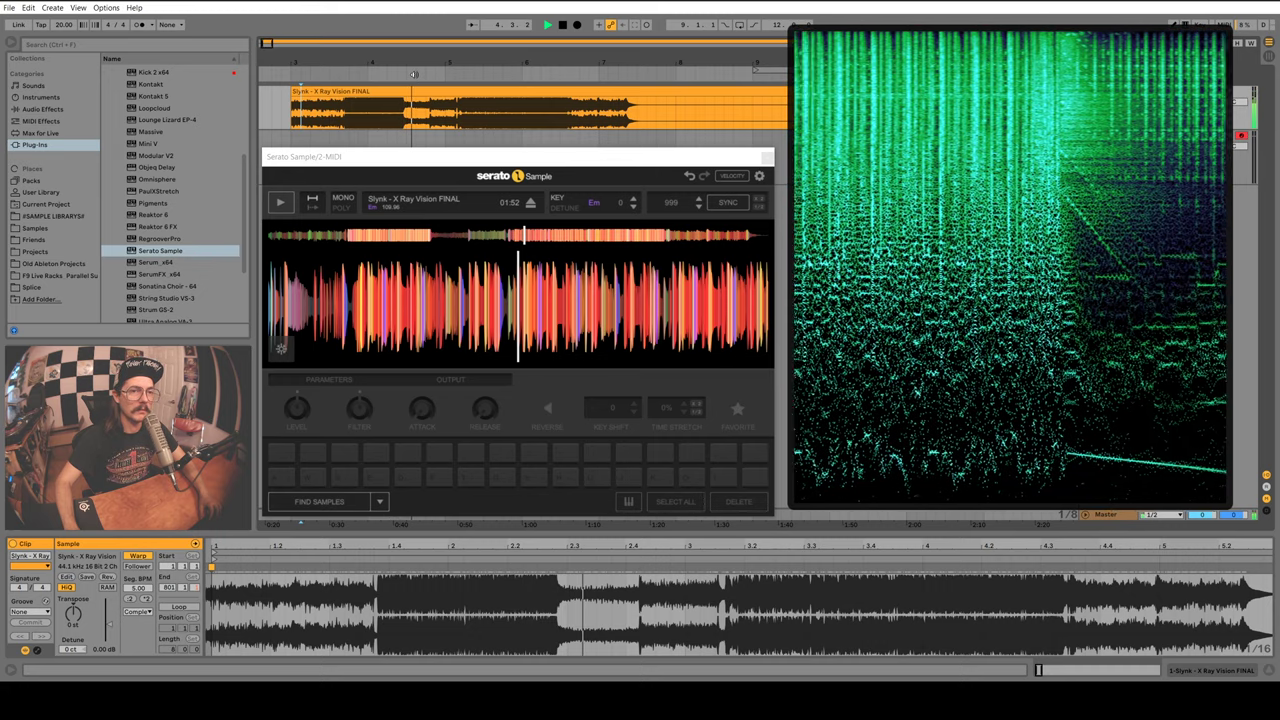
{"action": "key", "text": "space"}
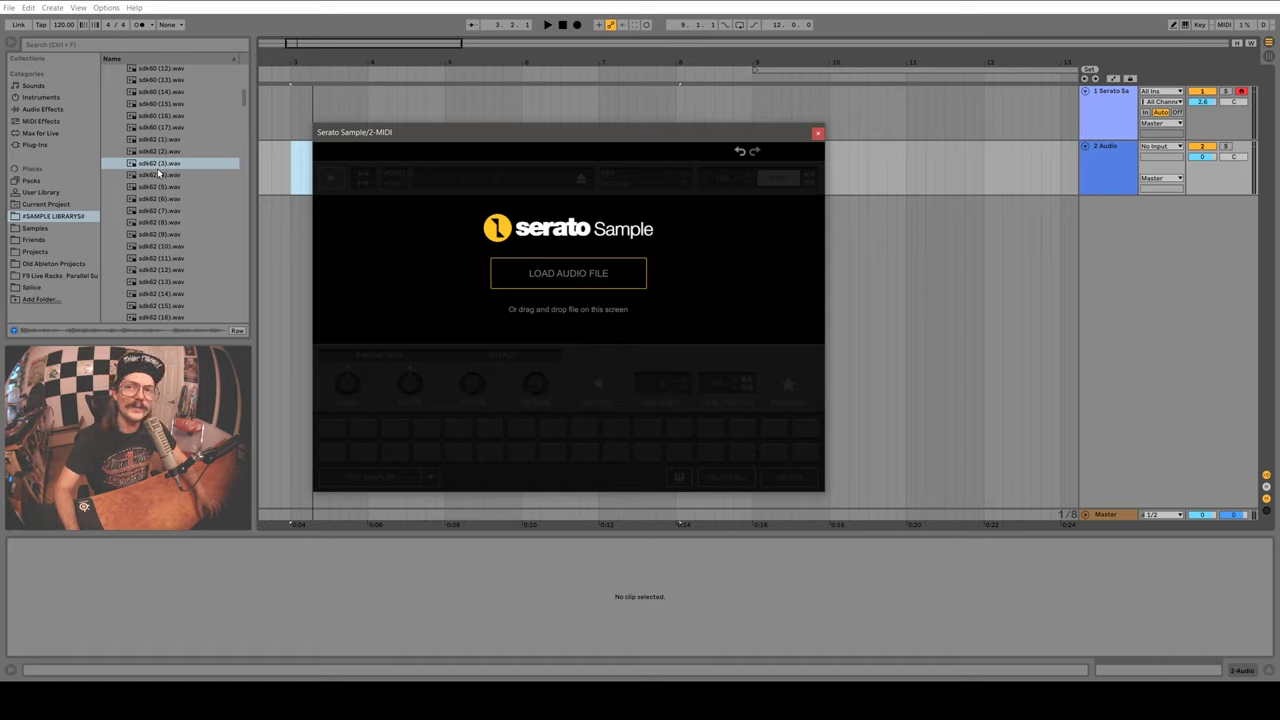
Preview the samples sdk62 (4), sdk62 (5) and sdk62 (6) from the sample library.
{"action": "left_click", "coordinate": [158, 175]}
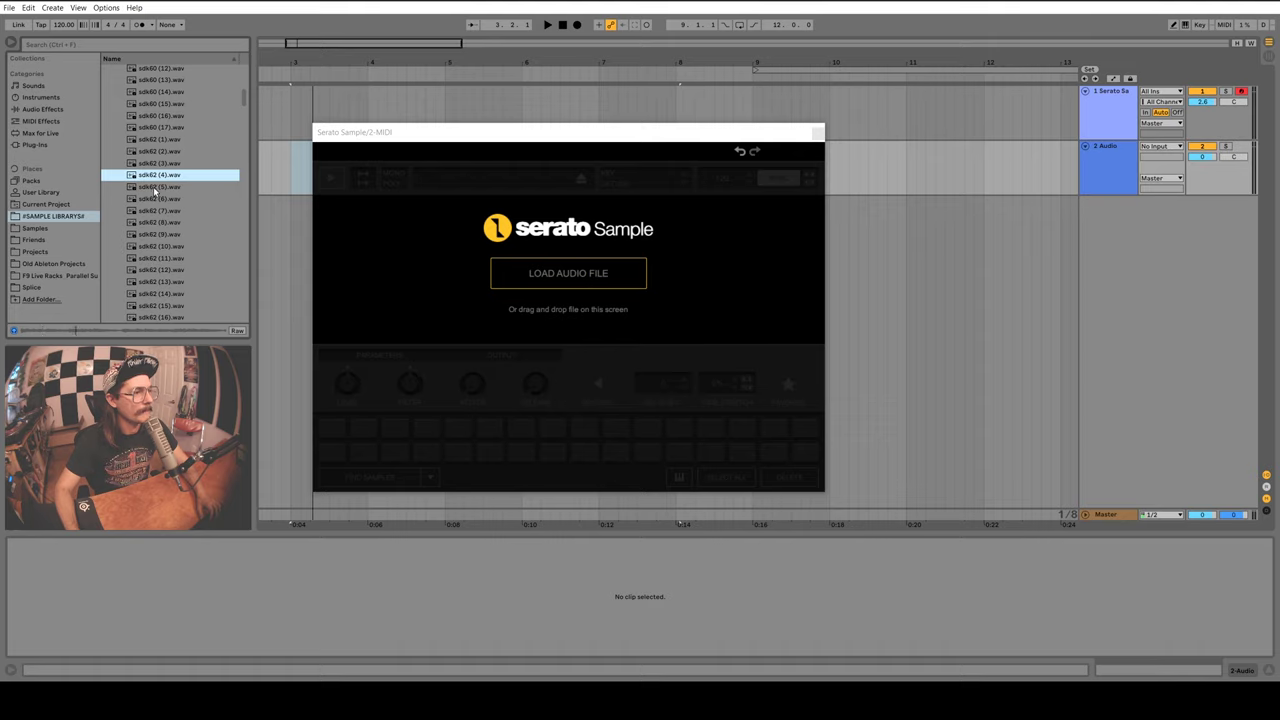
{"action": "left_click", "coordinate": [155, 188]}
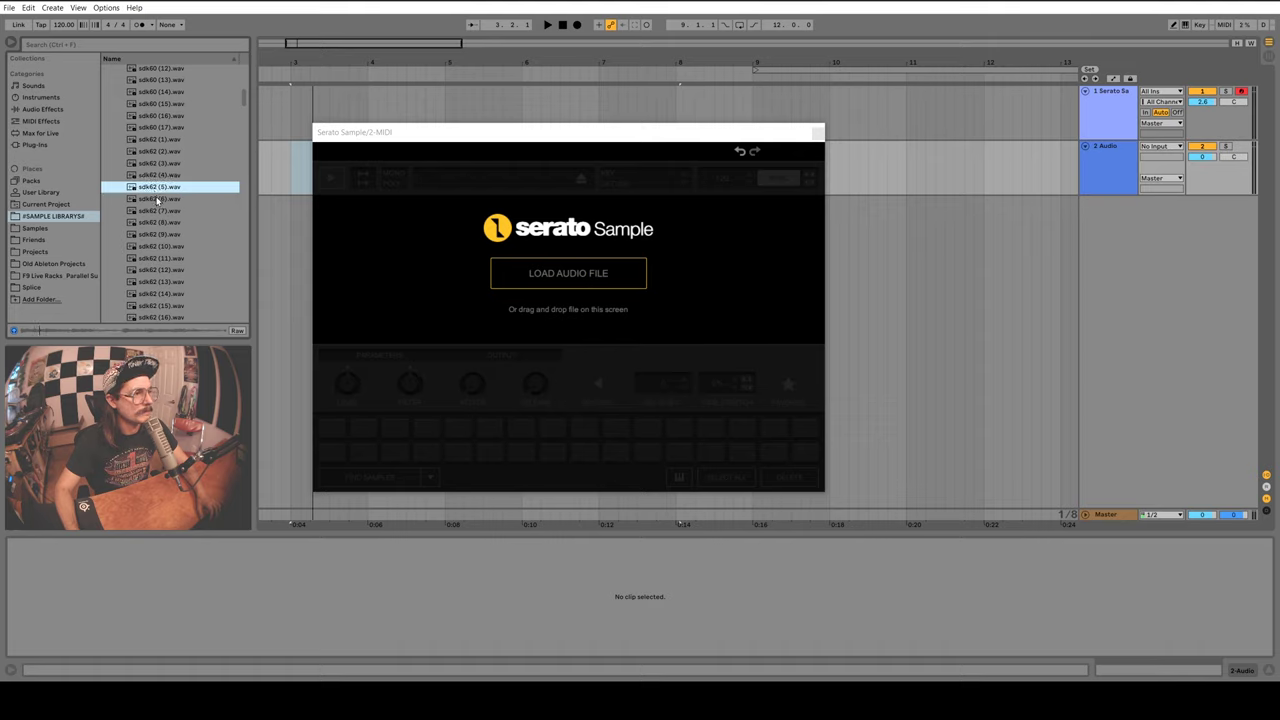
{"action": "left_click", "coordinate": [157, 199]}
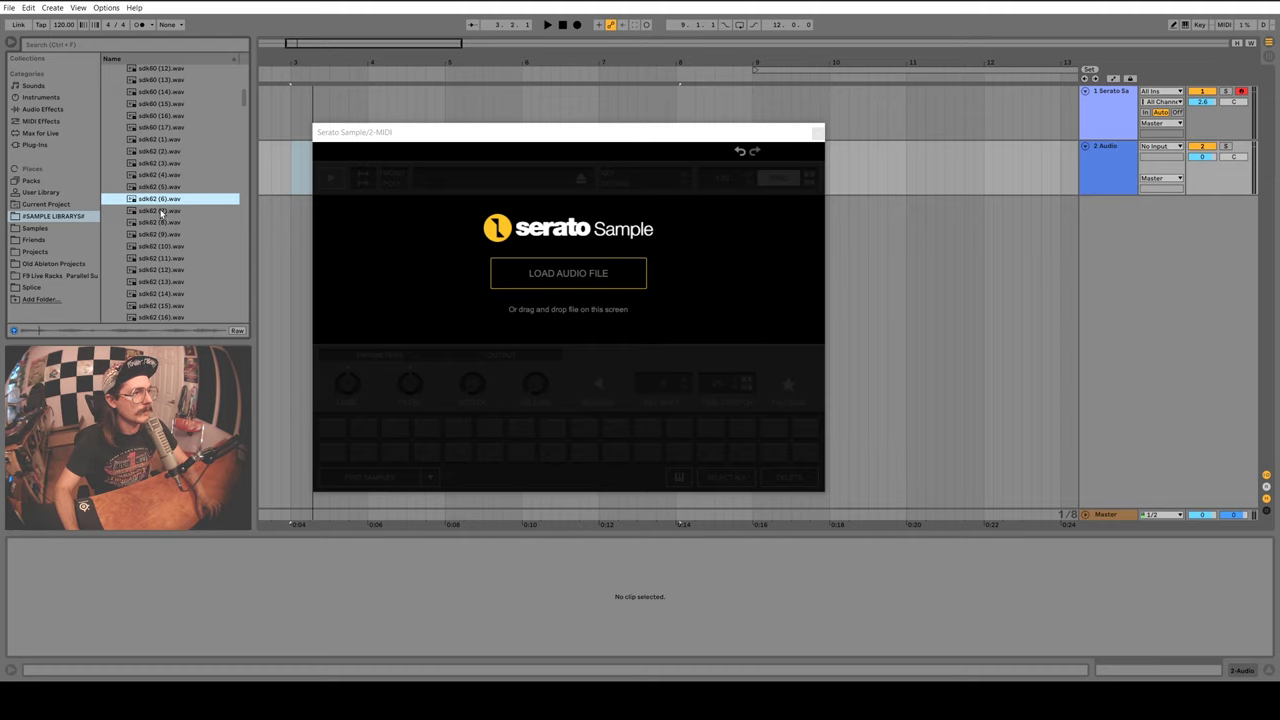
Load sdk62 (4).wav into Serato Sample, turn off its tempo sync and set its tempo to 2 BPM.
{"action": "left_click_drag", "start_coordinate": [158, 175], "coordinate": [593, 291]}
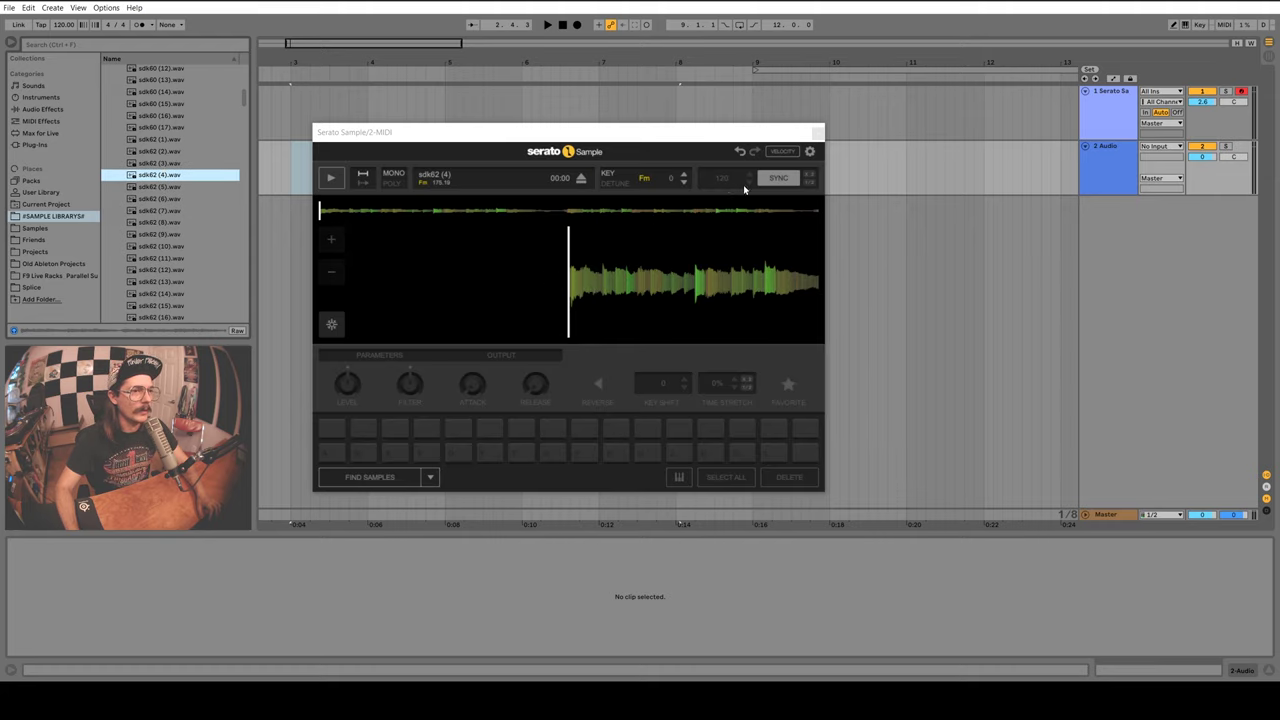
{"action": "left_click", "coordinate": [778, 179]}
{"action": "double_click", "coordinate": [728, 180]}
{"action": "type", "text": "1532"}
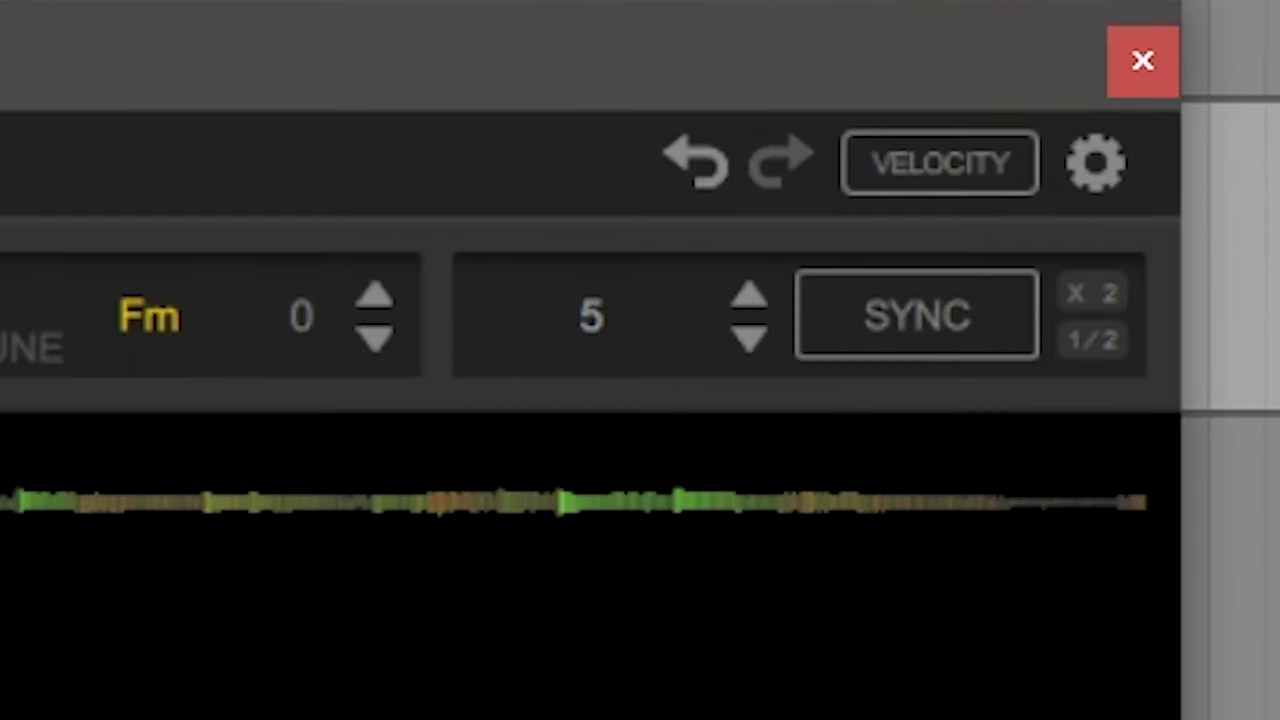
{"action": "type", "text": "3"}
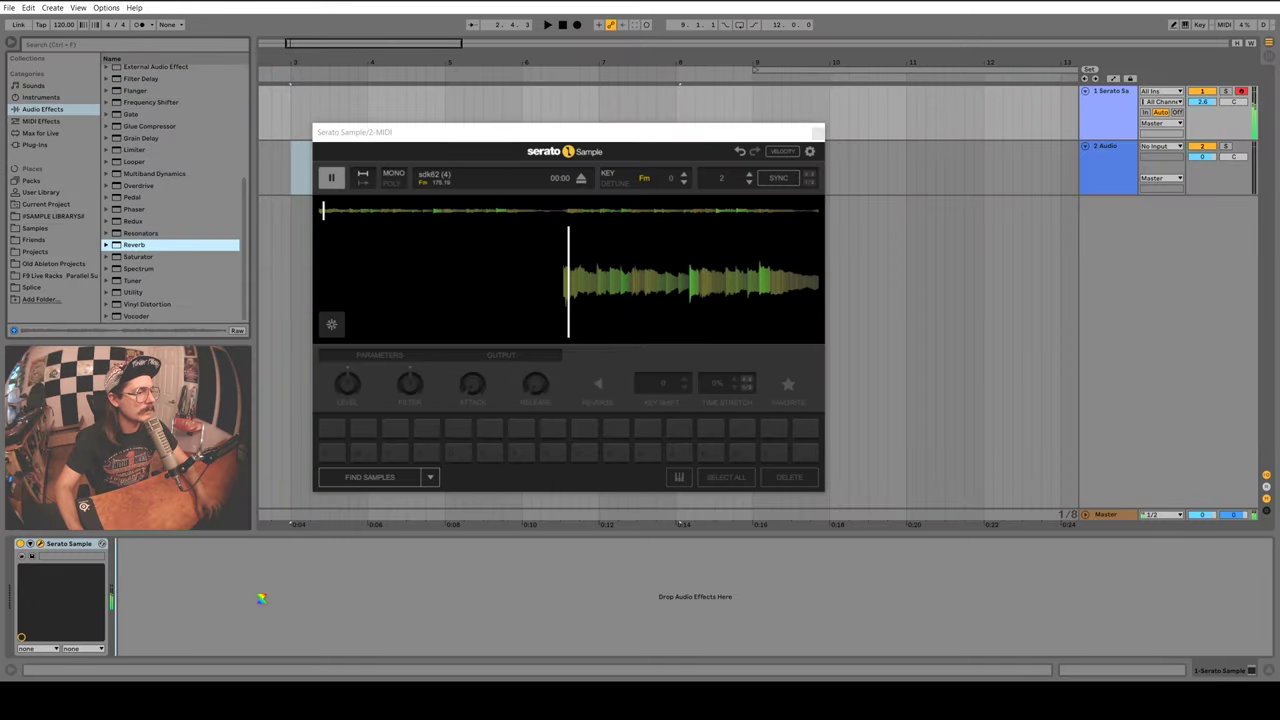
Add a Reverb after Serato Sample with a 4.15 s decay time, and switch off its low-cut and high-cut input filters.
{"action": "left_click_drag", "start_coordinate": [260, 598], "coordinate": [284, 625]}
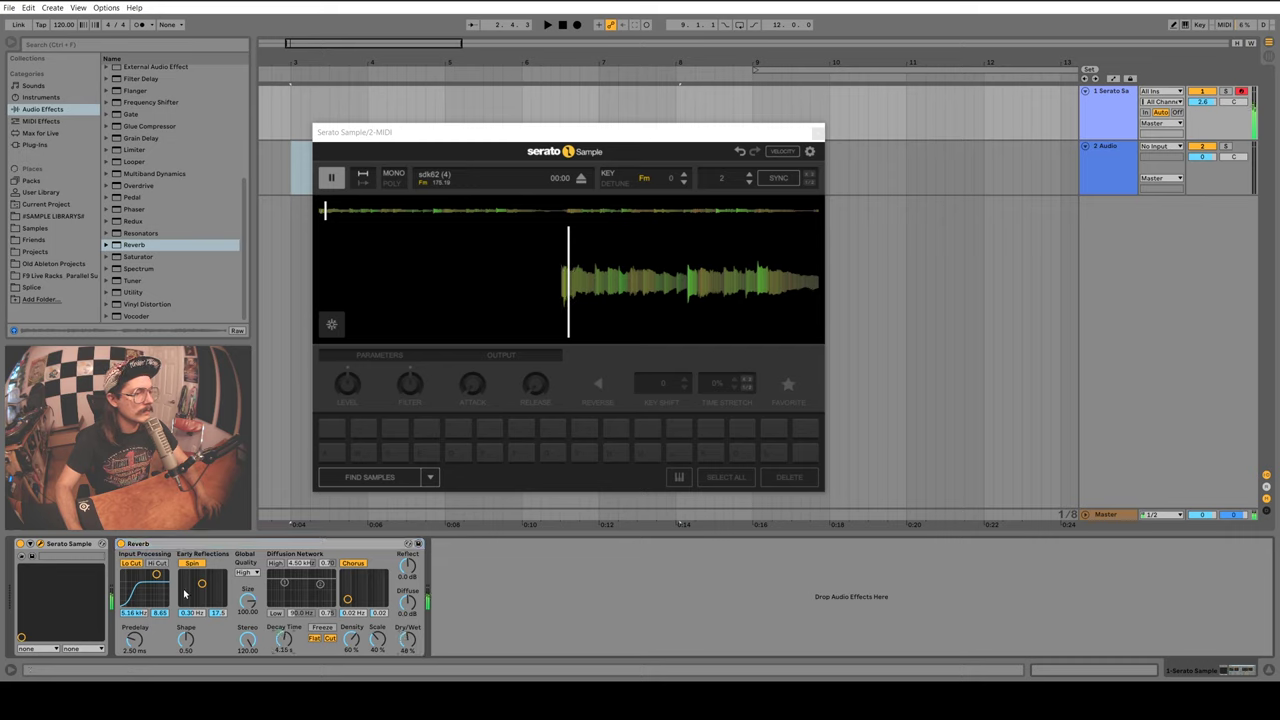
{"action": "left_click", "coordinate": [134, 565]}
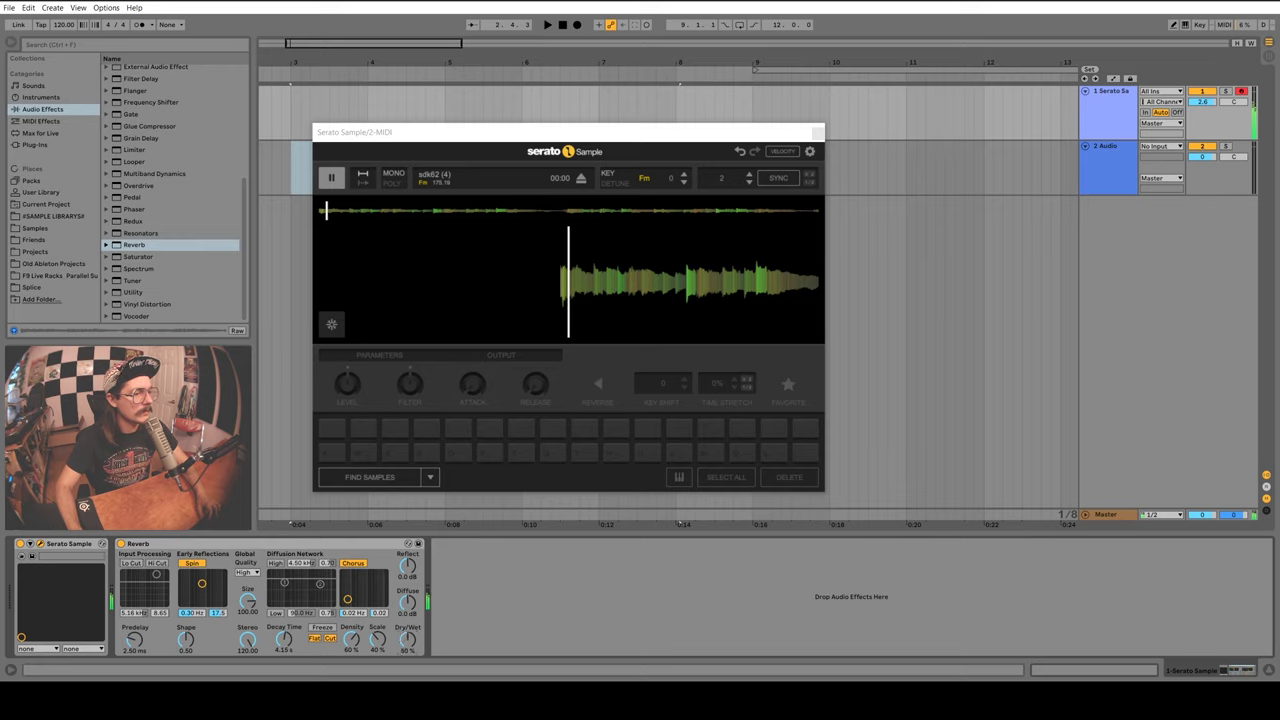
Insert a Frequency Shifter between Serato Sample and the Reverb, in Ring mode with its frequency at 2.15 Hz.
{"action": "scroll", "coordinate": [177, 180], "scroll_direction": "up", "scroll_amount": 2}
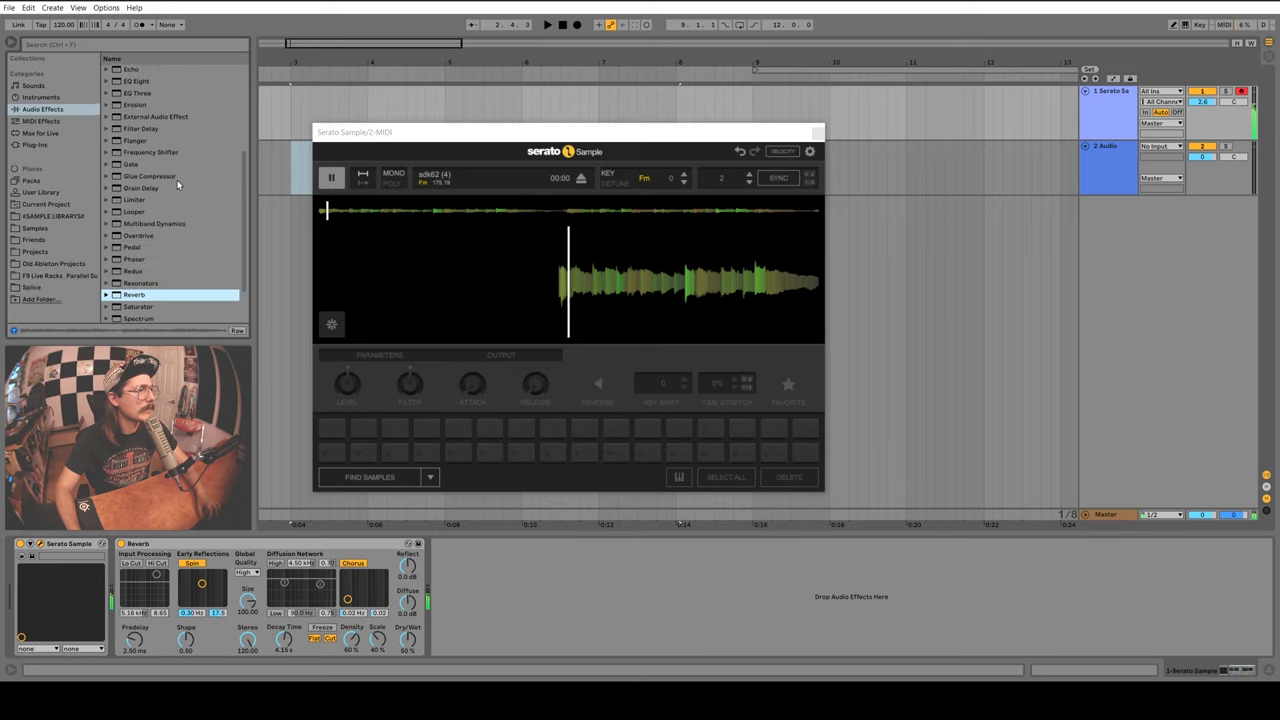
{"action": "scroll", "coordinate": [177, 180], "scroll_direction": "up", "scroll_amount": 1}
{"action": "left_click_drag", "start_coordinate": [155, 164], "coordinate": [141, 572]}
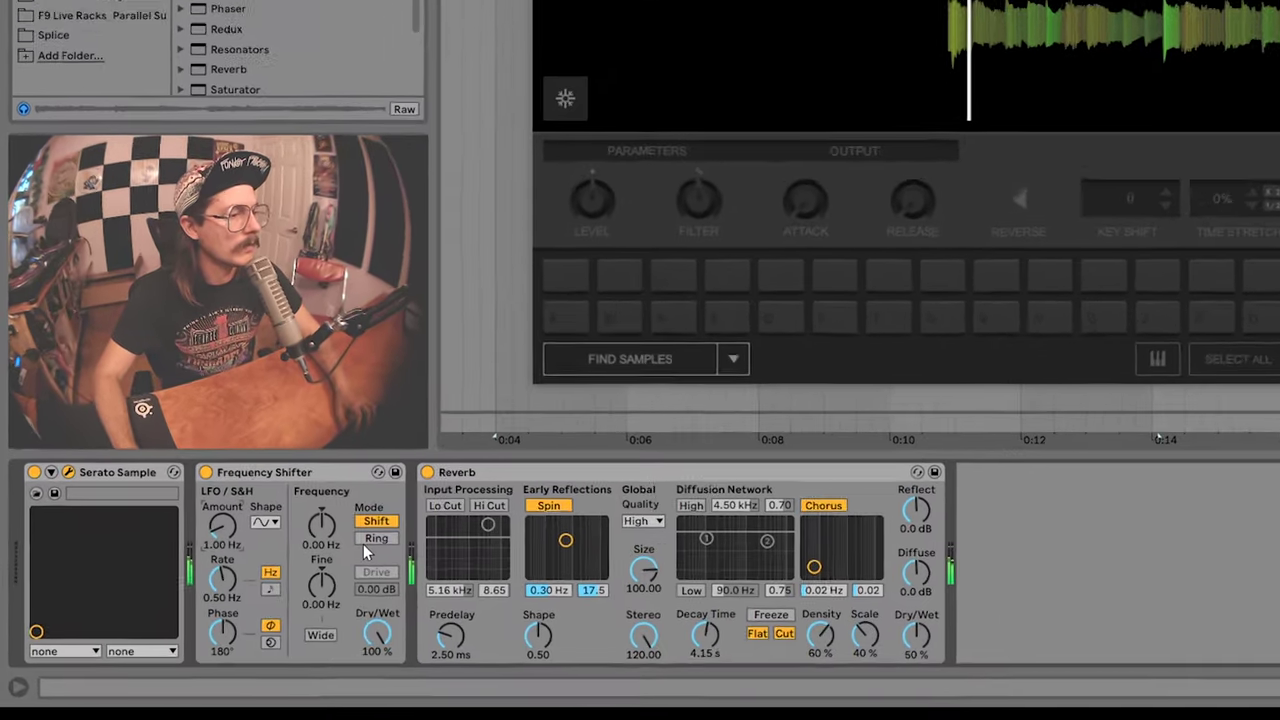
{"action": "left_click", "coordinate": [221, 583]}
{"action": "left_click_drag", "start_coordinate": [189, 575], "coordinate": [189, 598]}
{"action": "left_click_drag", "start_coordinate": [397, 495], "coordinate": [397, 529]}
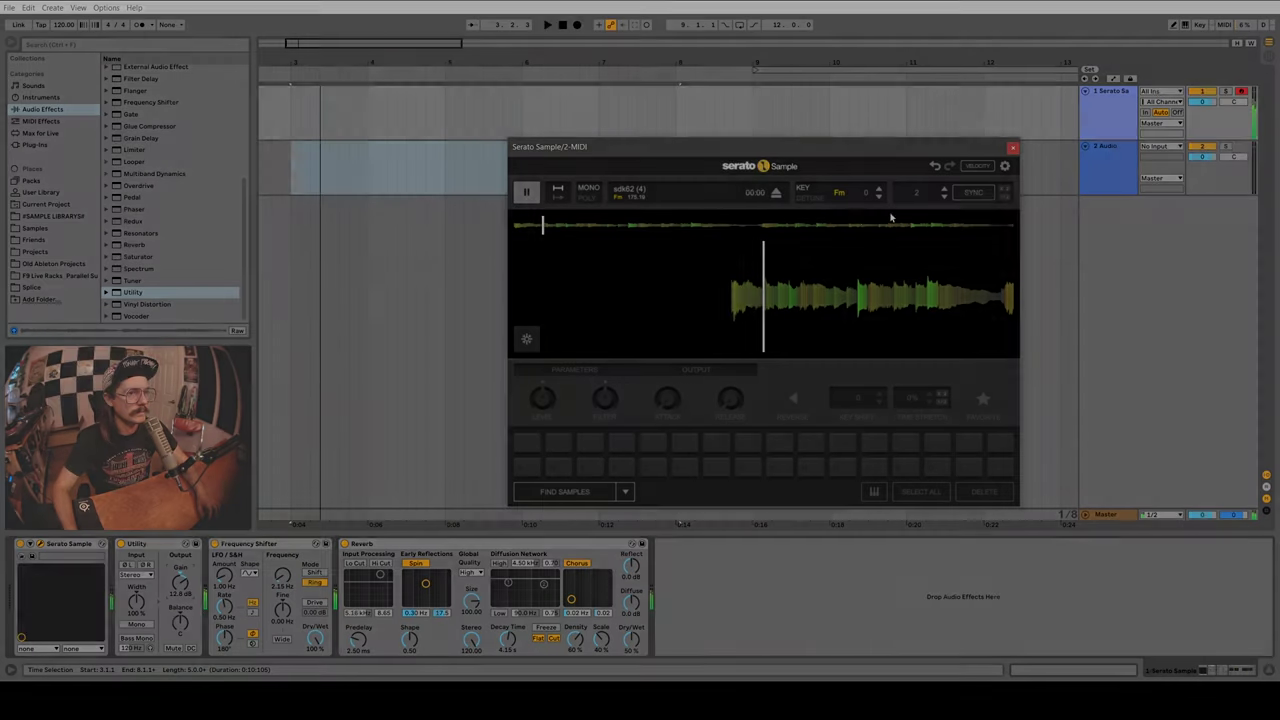
Raise Serato Sample's tempo to 3 BPM, lower the Frequency Shifter's dry/wet to about 20.6% and stop playback.
{"action": "left_click", "coordinate": [944, 190]}
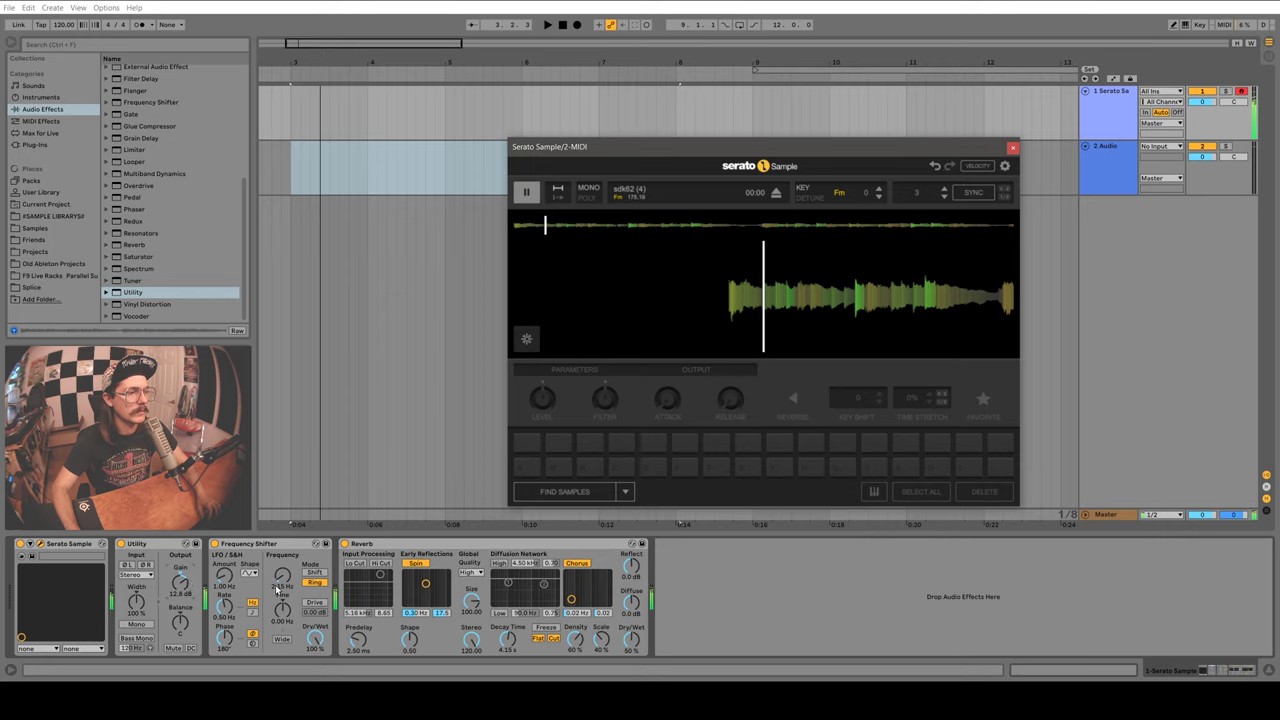
{"action": "left_click_drag", "start_coordinate": [315, 638], "coordinate": [315, 665]}
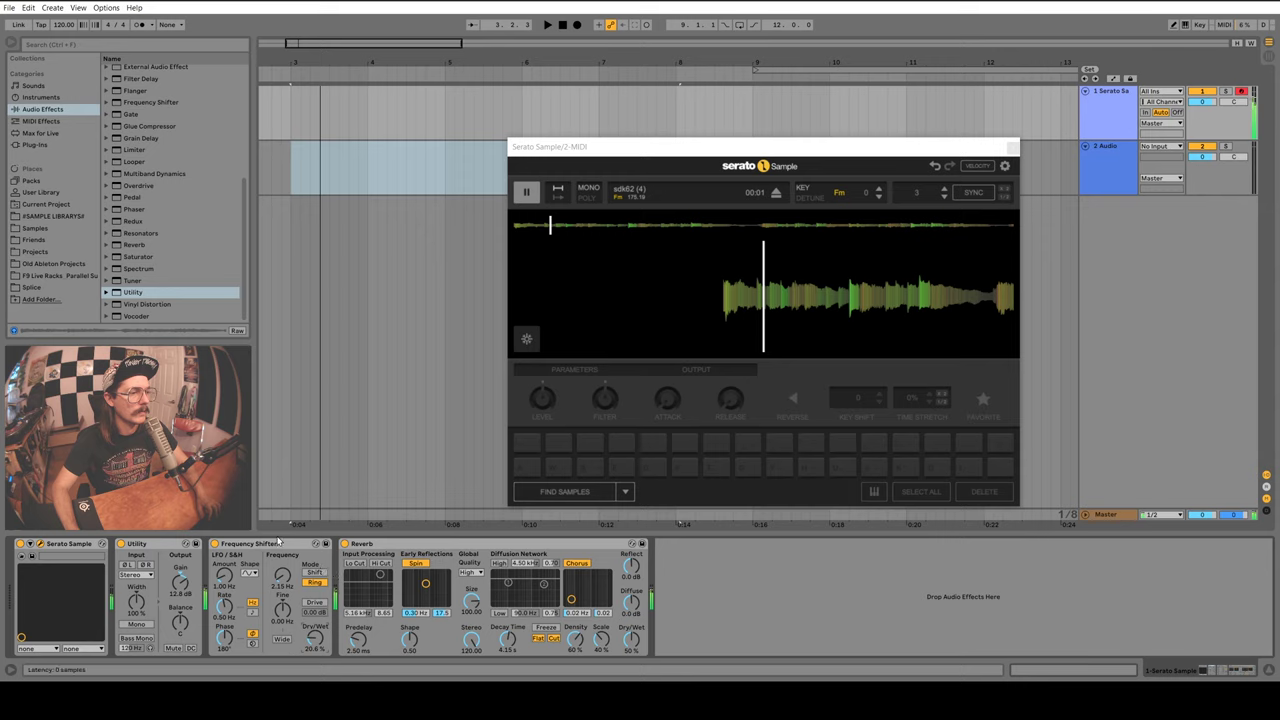
{"action": "key", "text": "space"}
{"action": "key", "text": "space"}
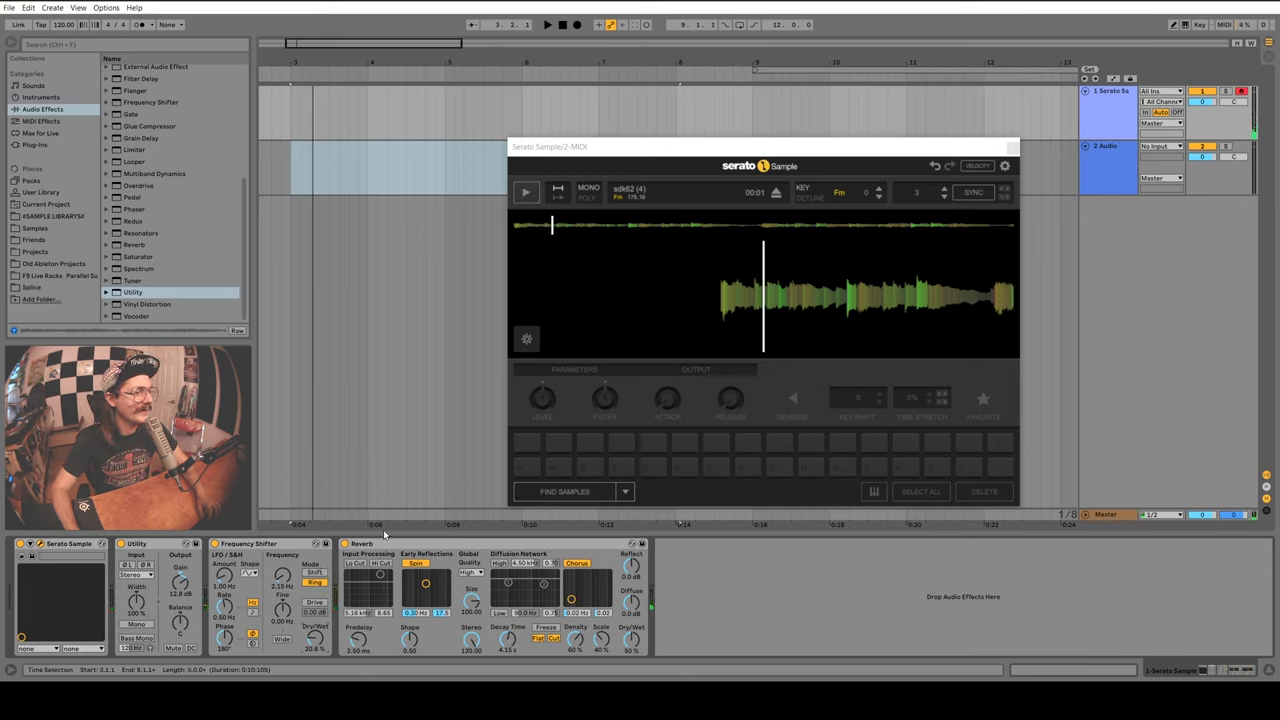
{"action": "left_click", "coordinate": [318, 585]}
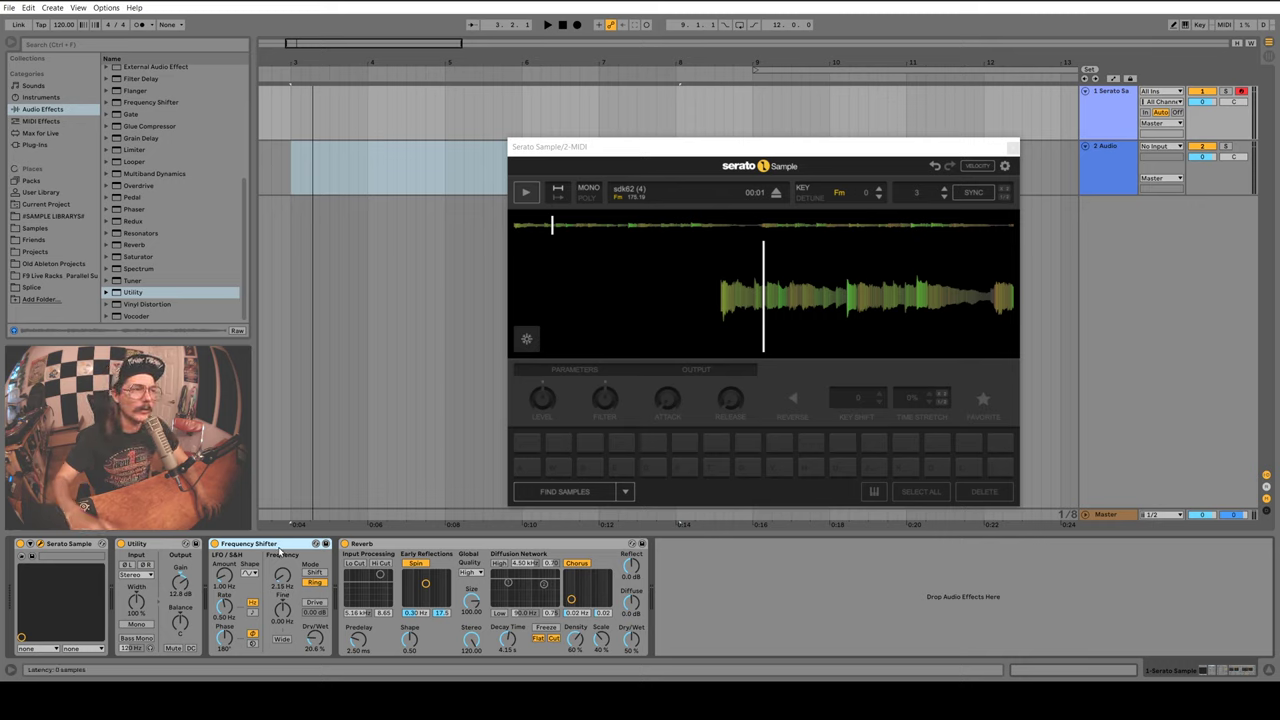
Load sdk62 (3).wav from the sample library into Serato Sample and play it at 2 BPM.
{"action": "scroll", "coordinate": [130, 190], "scroll_direction": "up", "scroll_amount": 6}
{"action": "left_click", "coordinate": [20, 97]}
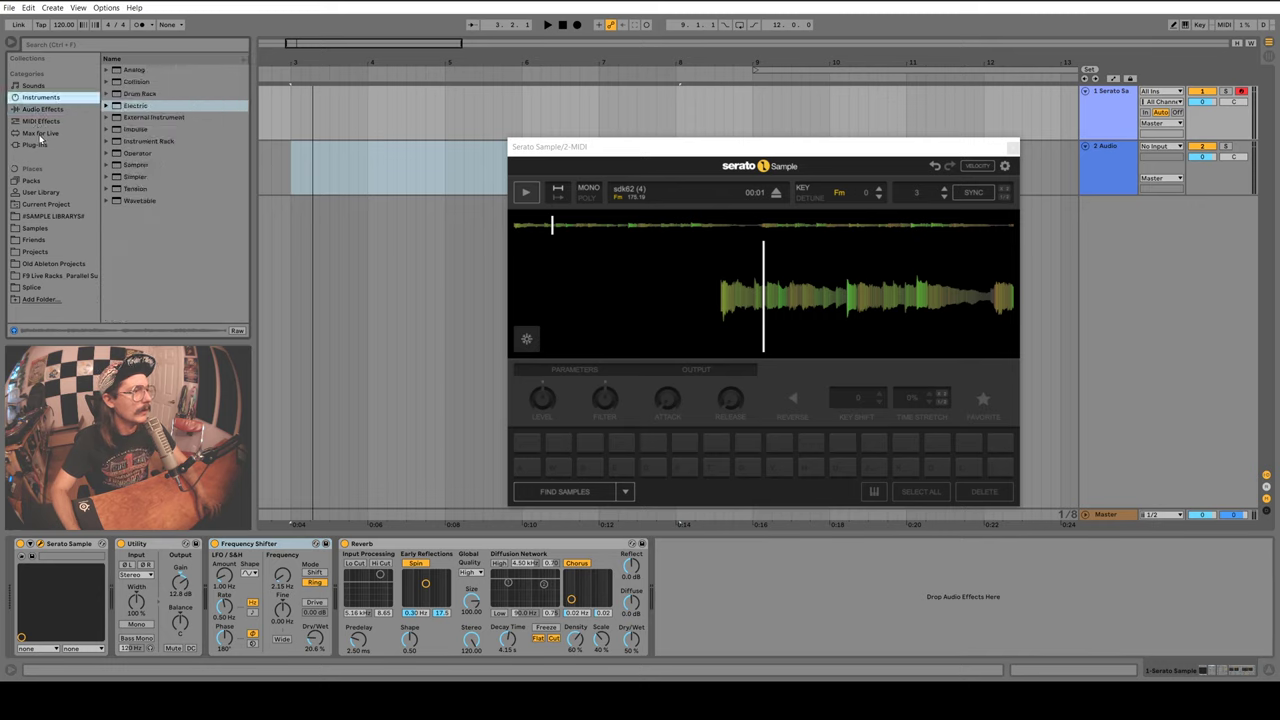
{"action": "left_click", "coordinate": [50, 217]}
{"action": "left_click_drag", "start_coordinate": [160, 163], "coordinate": [765, 320]}
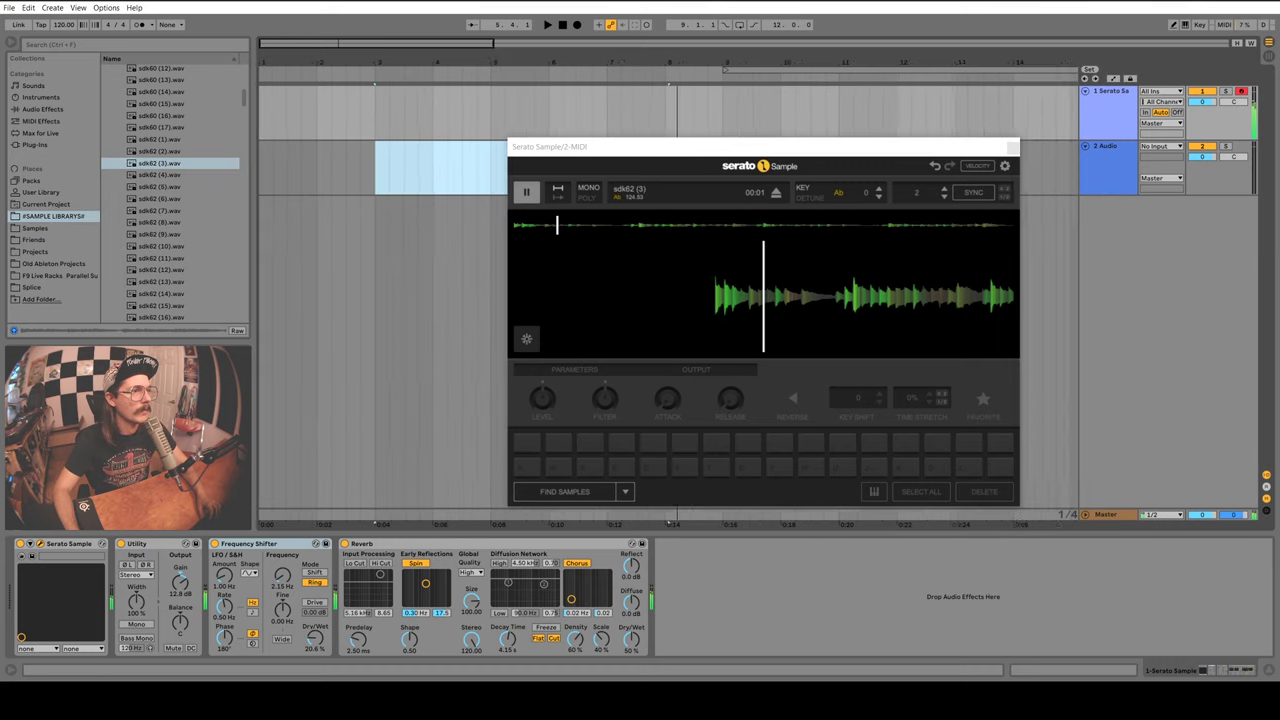
Select the empty 2 Audio track.
{"action": "left_click", "coordinate": [1108, 163]}
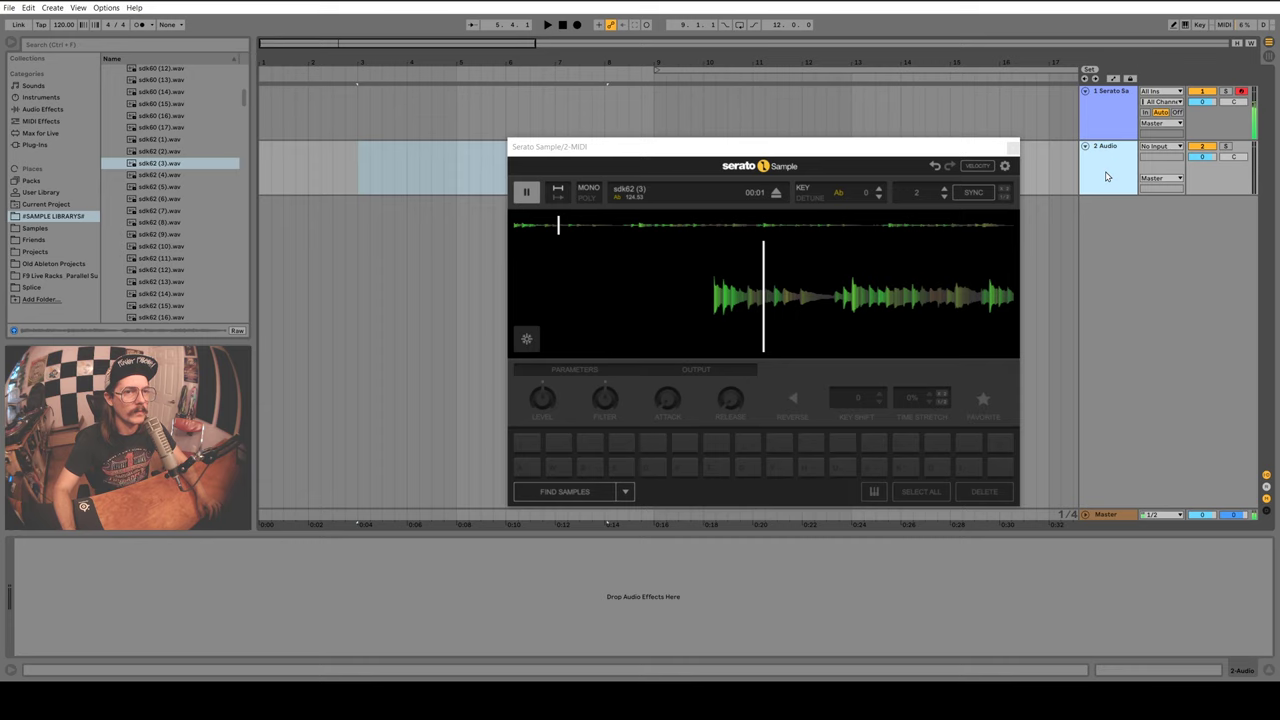